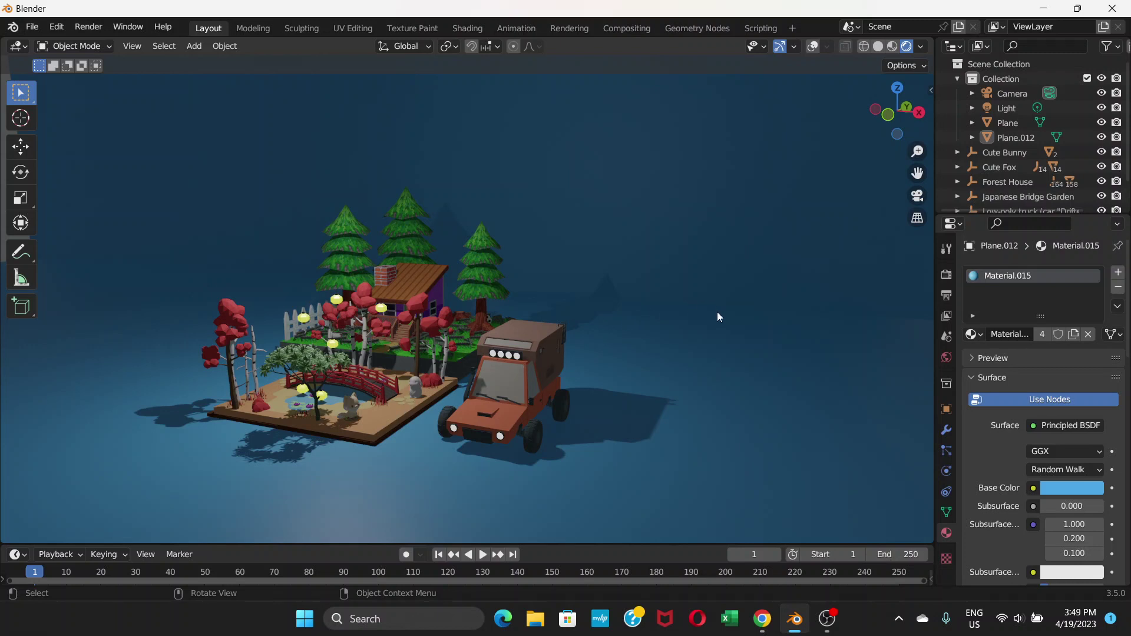
Step: Turn on the viewport overlays and select the truck's orange frame
{"action": "left_click", "coordinate": [529, 361]}
{"action": "left_click", "coordinate": [515, 379]}
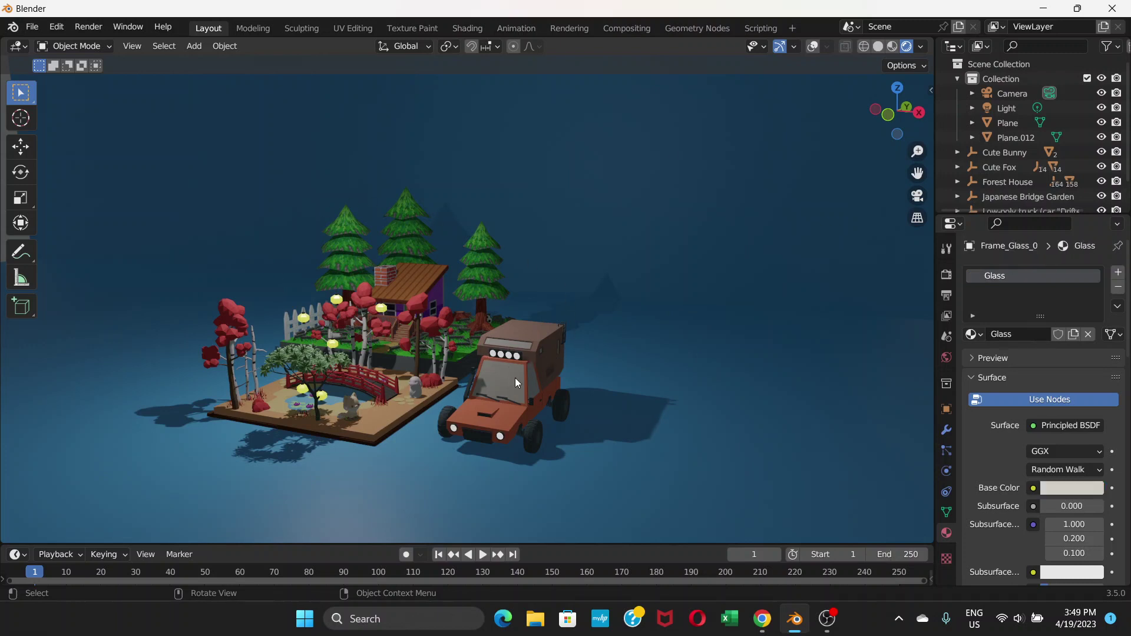
{"action": "left_click", "coordinate": [812, 46]}
{"action": "left_click", "coordinate": [489, 421]}
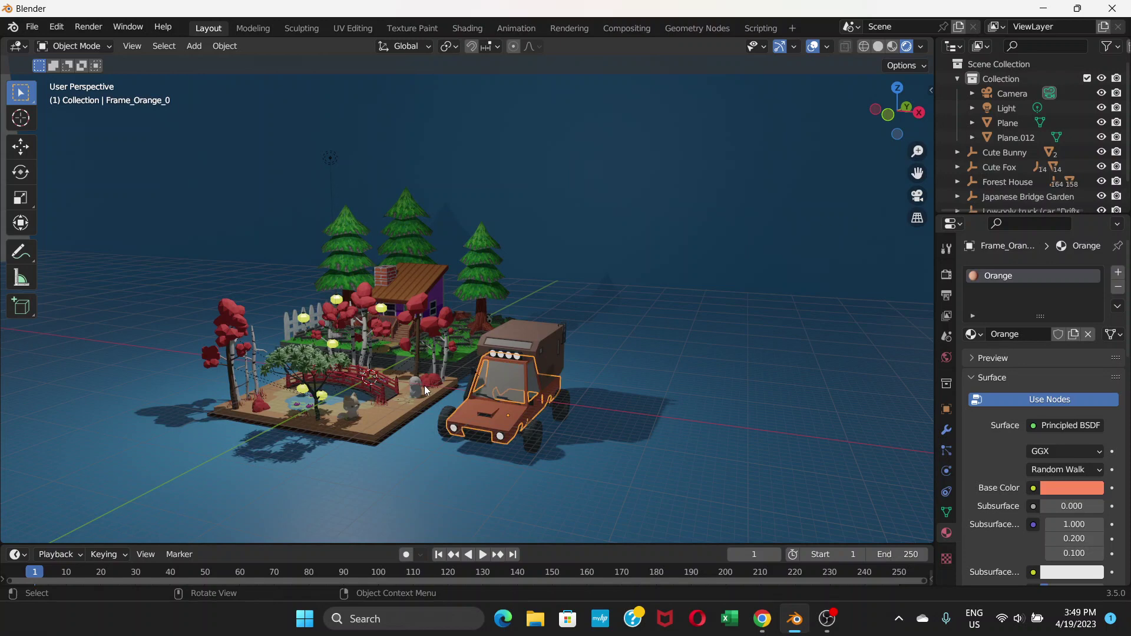
Step: Examine the fox, bunny, pine tree and forest house by selecting each of these models in the scene
{"action": "left_click", "coordinate": [414, 390]}
{"action": "left_click", "coordinate": [351, 404]}
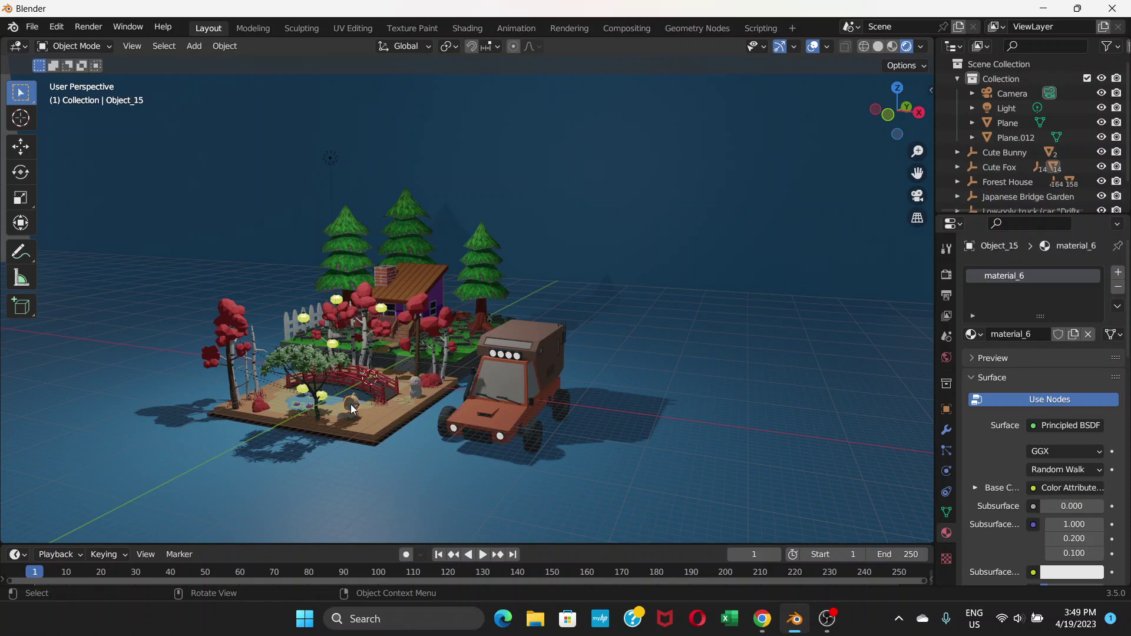
{"action": "left_click", "coordinate": [420, 386]}
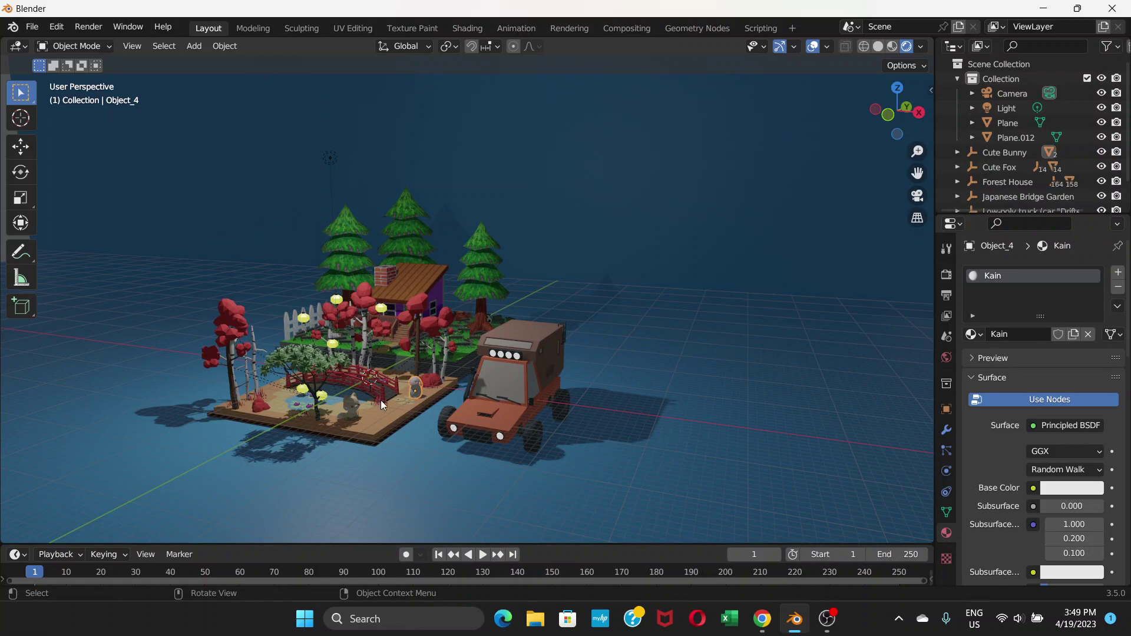
{"action": "left_click", "coordinate": [350, 410]}
{"action": "left_click", "coordinate": [421, 390]}
{"action": "left_click", "coordinate": [483, 278]}
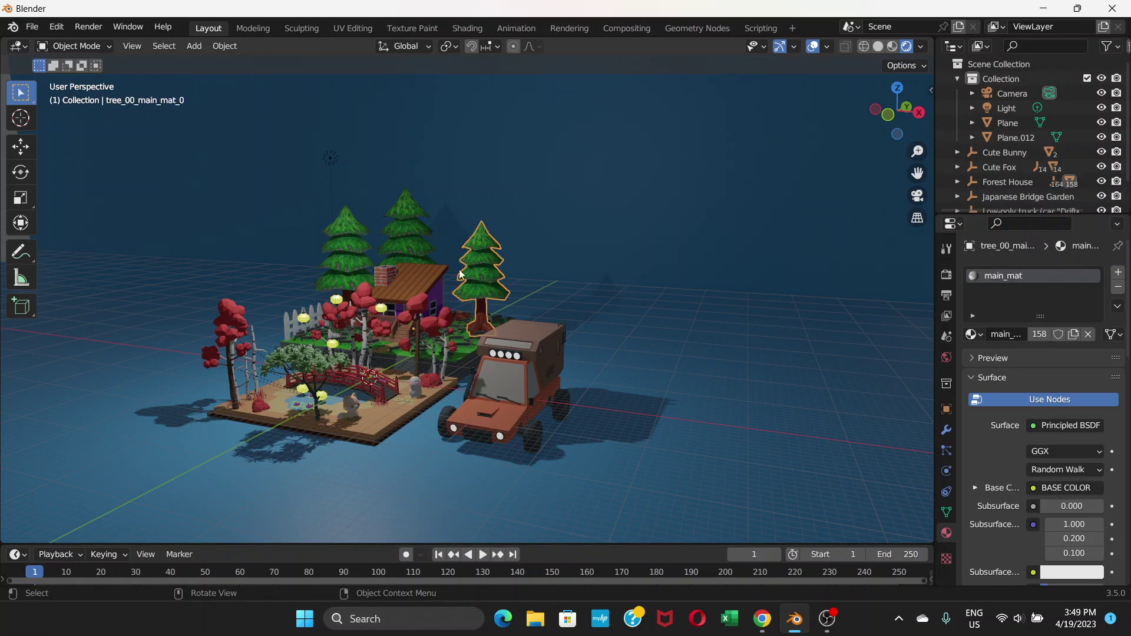
{"action": "left_click", "coordinate": [398, 268]}
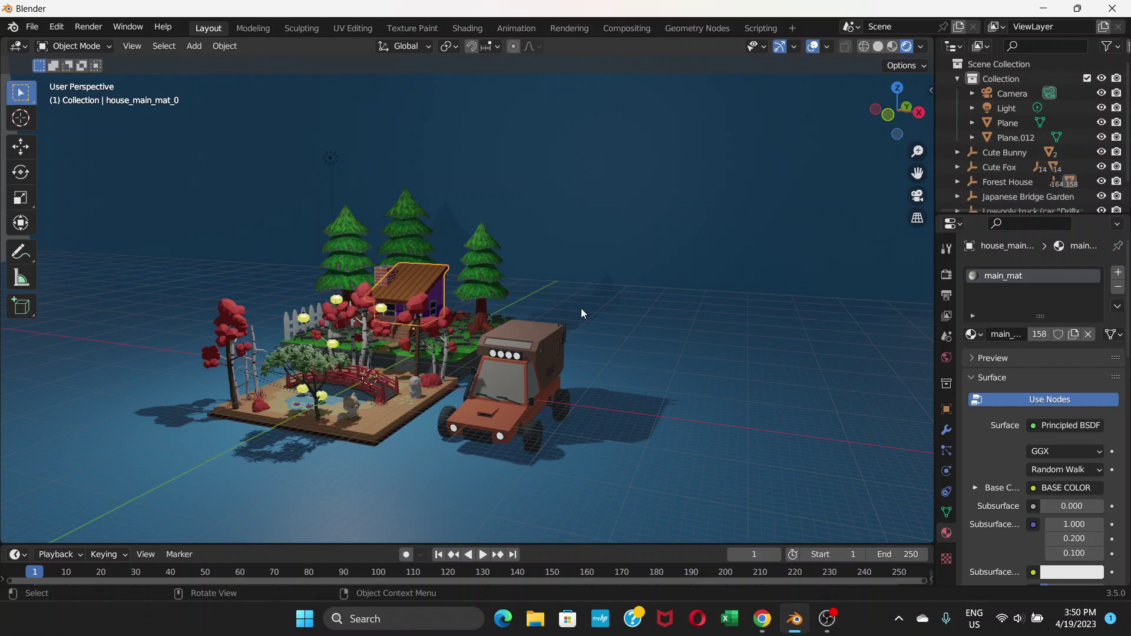
{"action": "scroll", "coordinate": [583, 297], "scroll_direction": "up", "scroll_amount": 3}
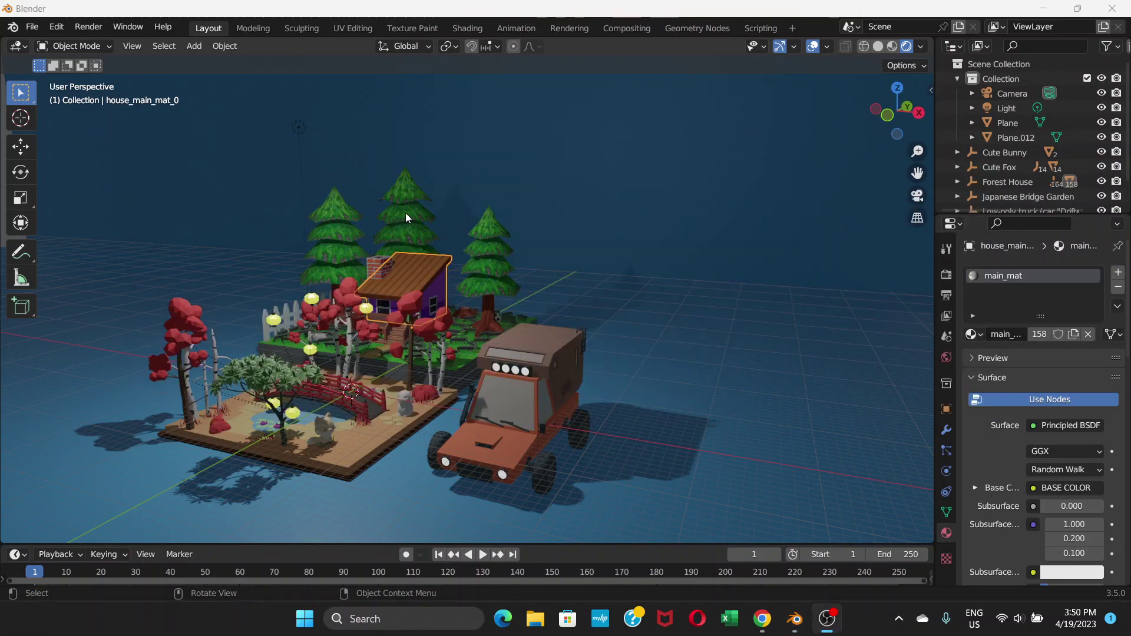
Step: Switch to Chrome and look over the Sketchfab store page, including its Explore categories and Architecture 3D Models
{"action": "key", "text": "alt+Tab"}
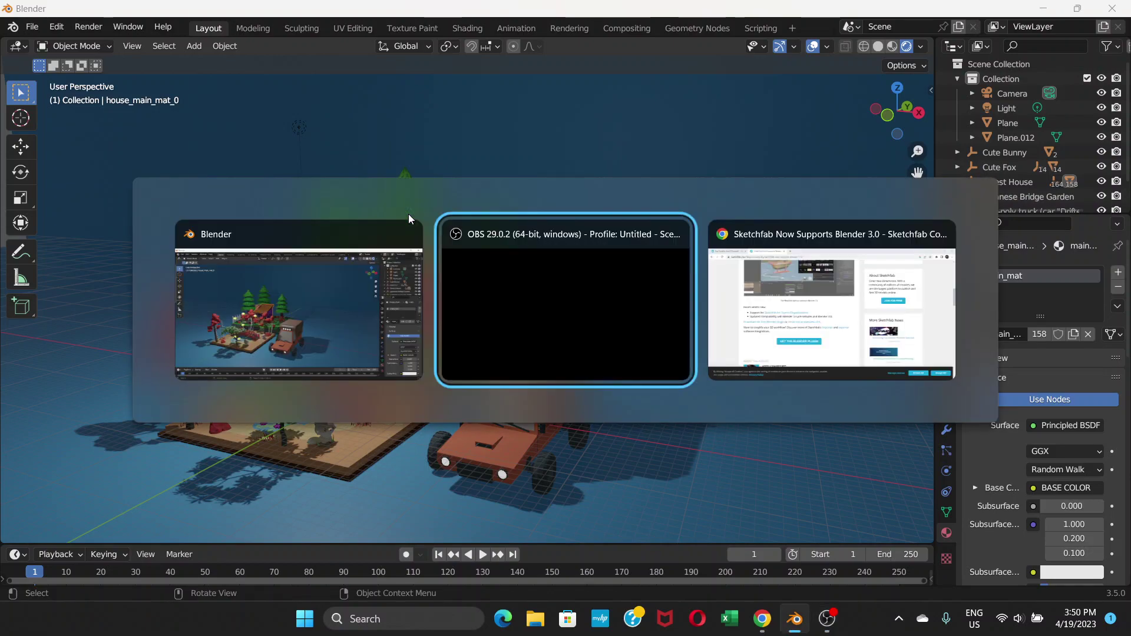
{"action": "key", "text": "alt+Tab"}
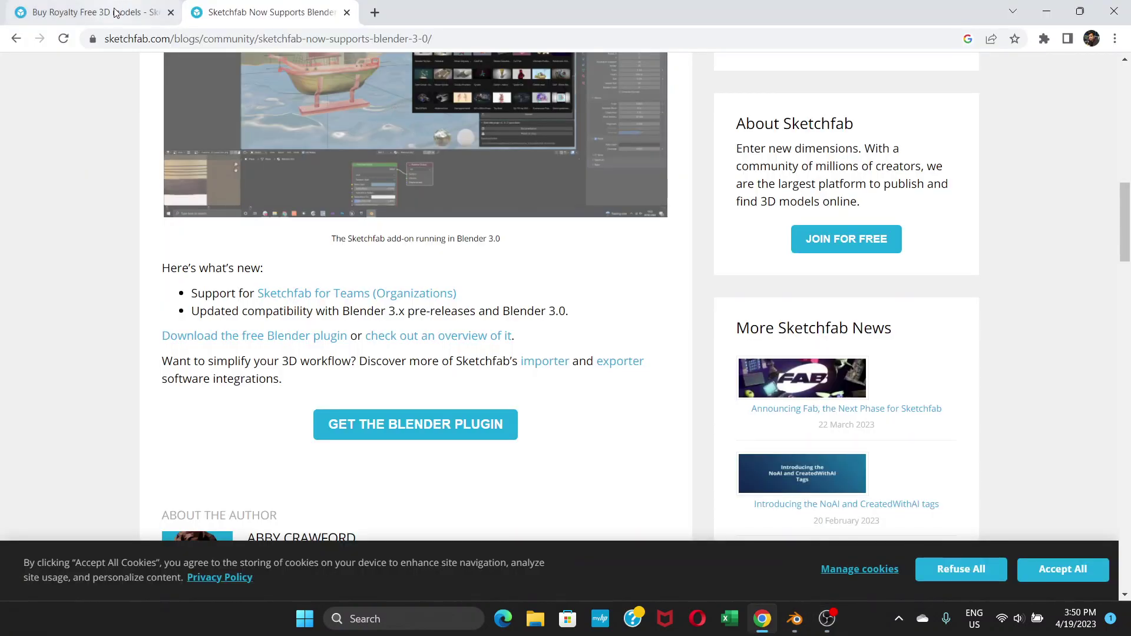
{"action": "left_click", "coordinate": [114, 11]}
{"action": "left_click", "coordinate": [145, 75]}
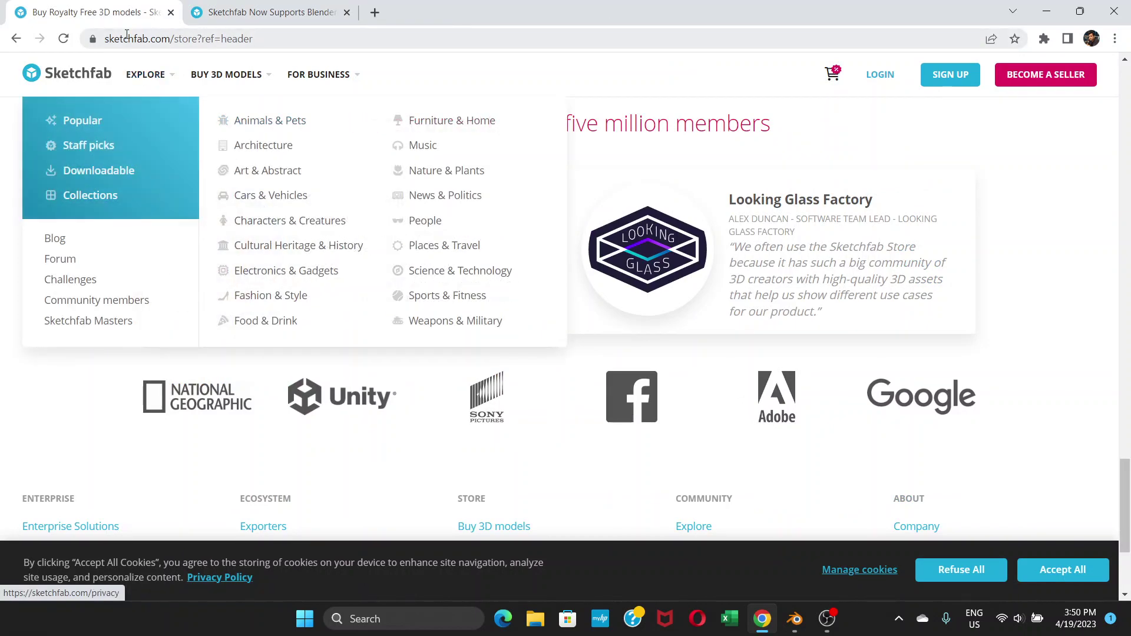
{"action": "scroll", "coordinate": [966, 155], "scroll_direction": "up", "scroll_amount": 8}
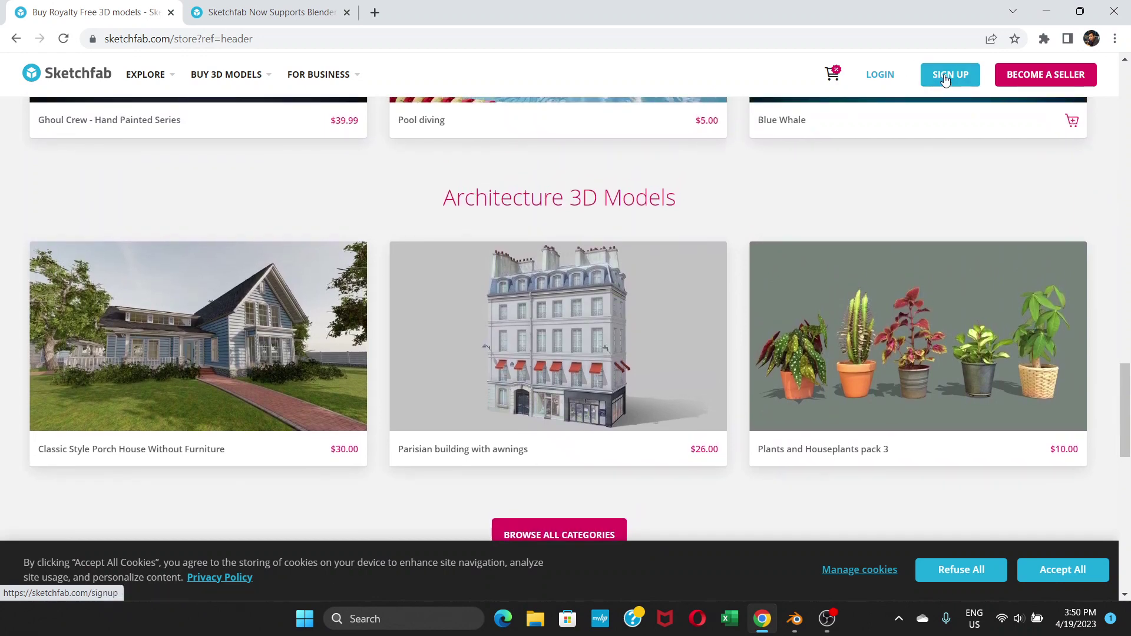
{"action": "mouse_move", "coordinate": [574, 266]}
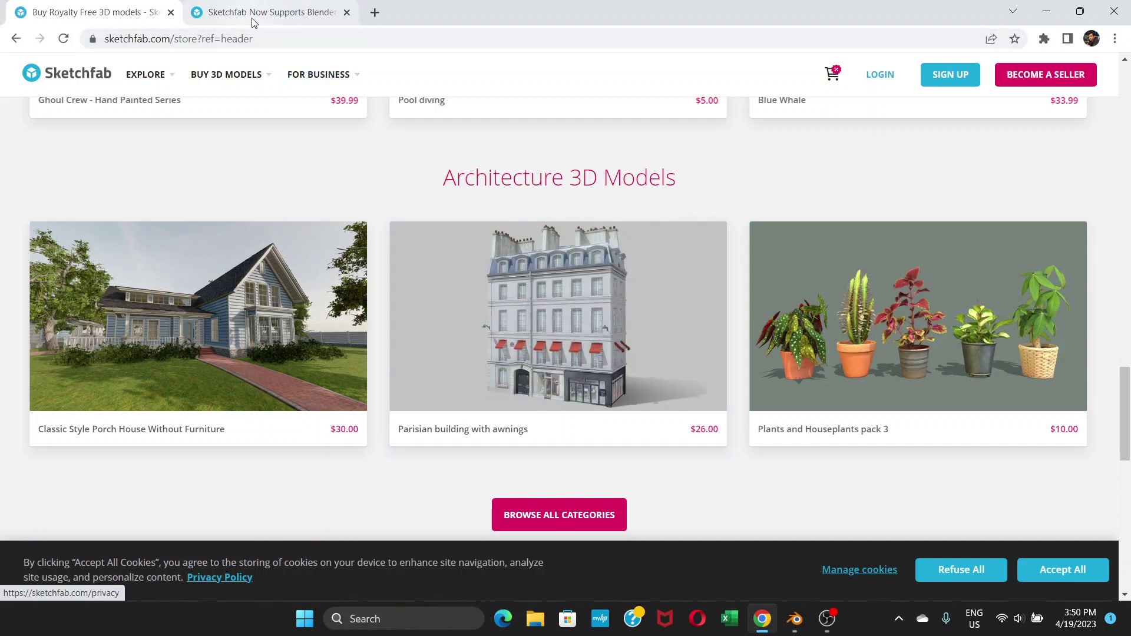
Step: Search Google for "sketchfab addon blender" in a new browser tab
{"action": "left_click", "coordinate": [375, 13]}
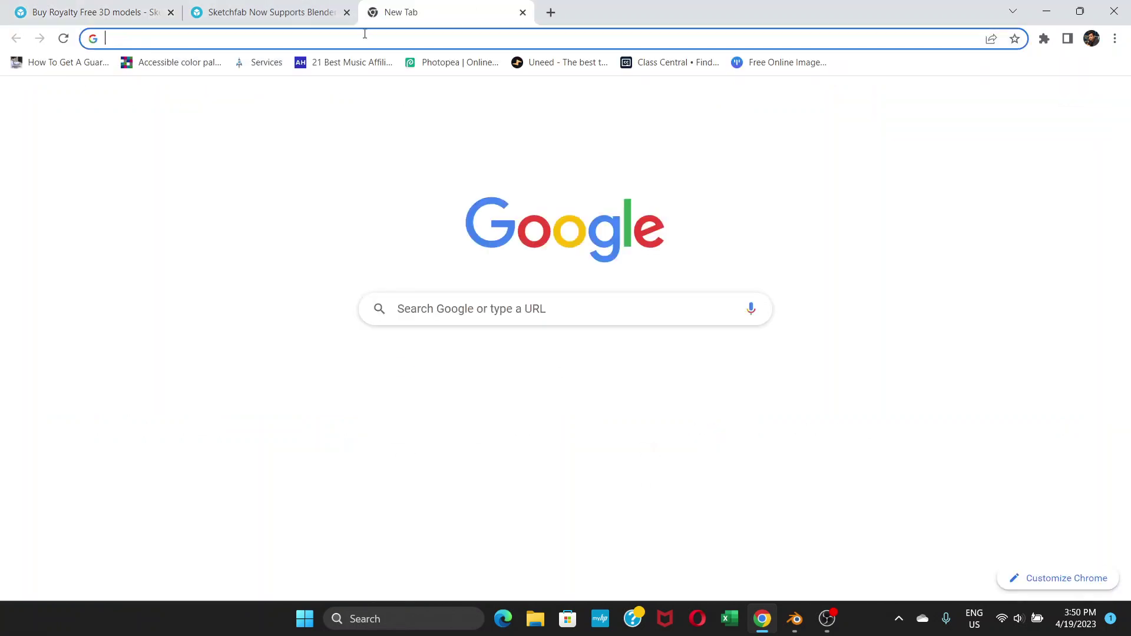
{"action": "left_click", "coordinate": [369, 40]}
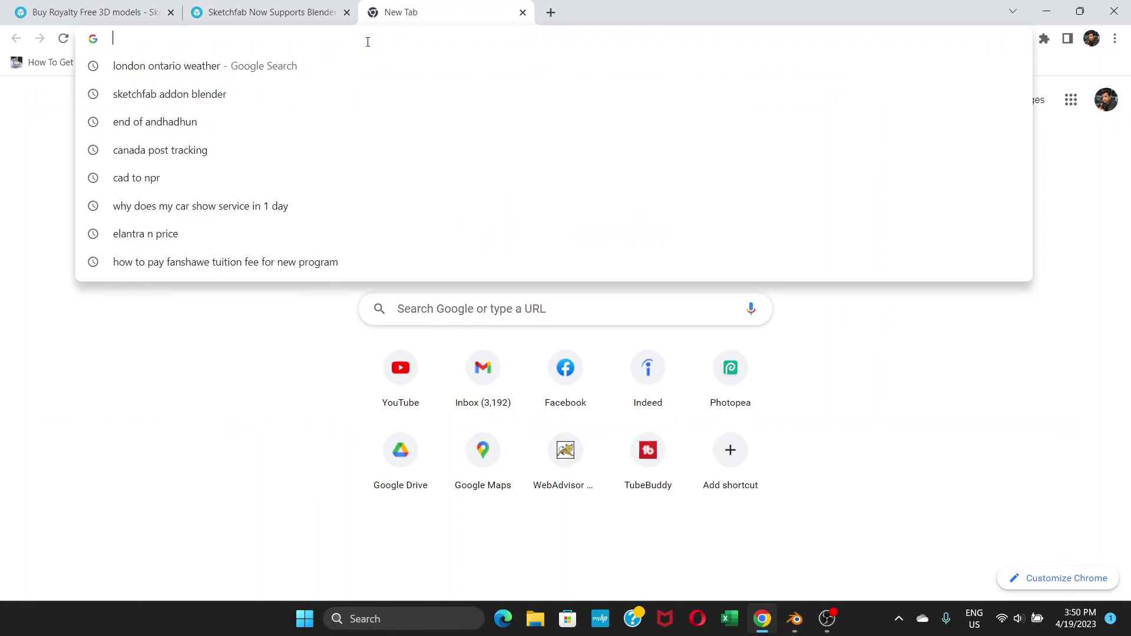
{"action": "key", "text": "Down"}
{"action": "key", "text": "Down"}
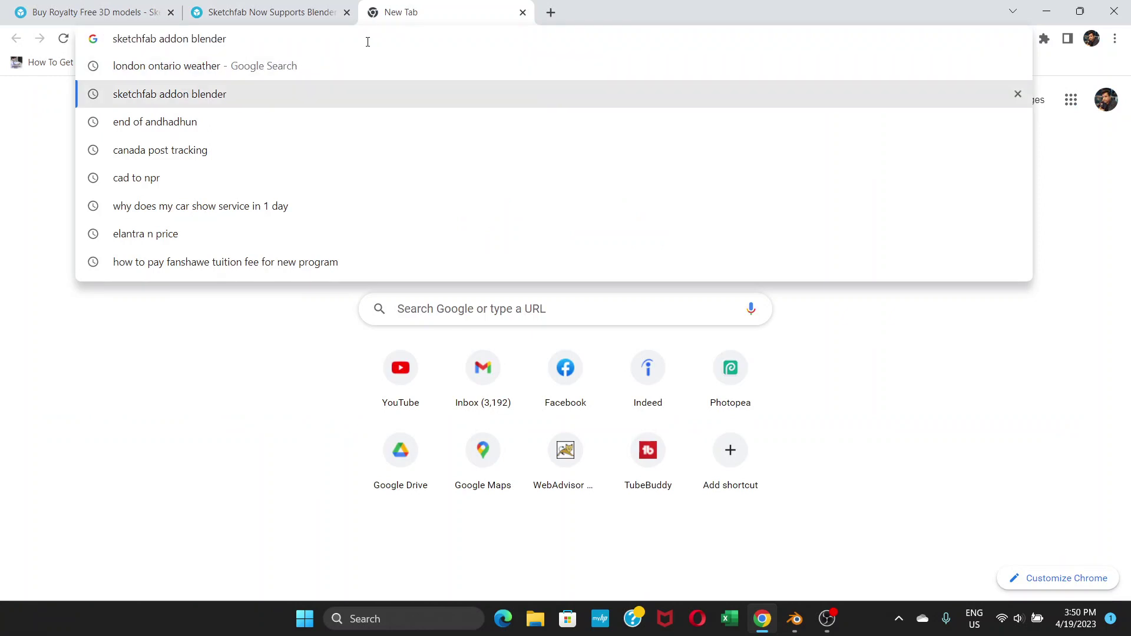
{"action": "key", "text": "Return"}
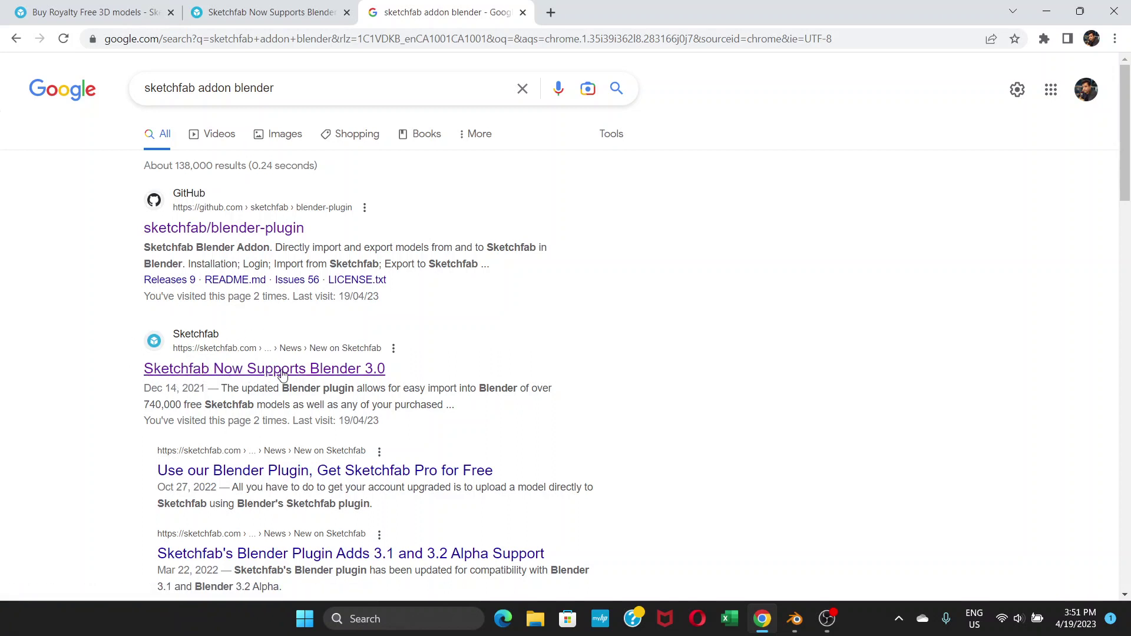
Step: Open the "Sketchfab Now Supports Blender 3.0" article and follow its link to get the Blender plugin
{"action": "left_click", "coordinate": [263, 371]}
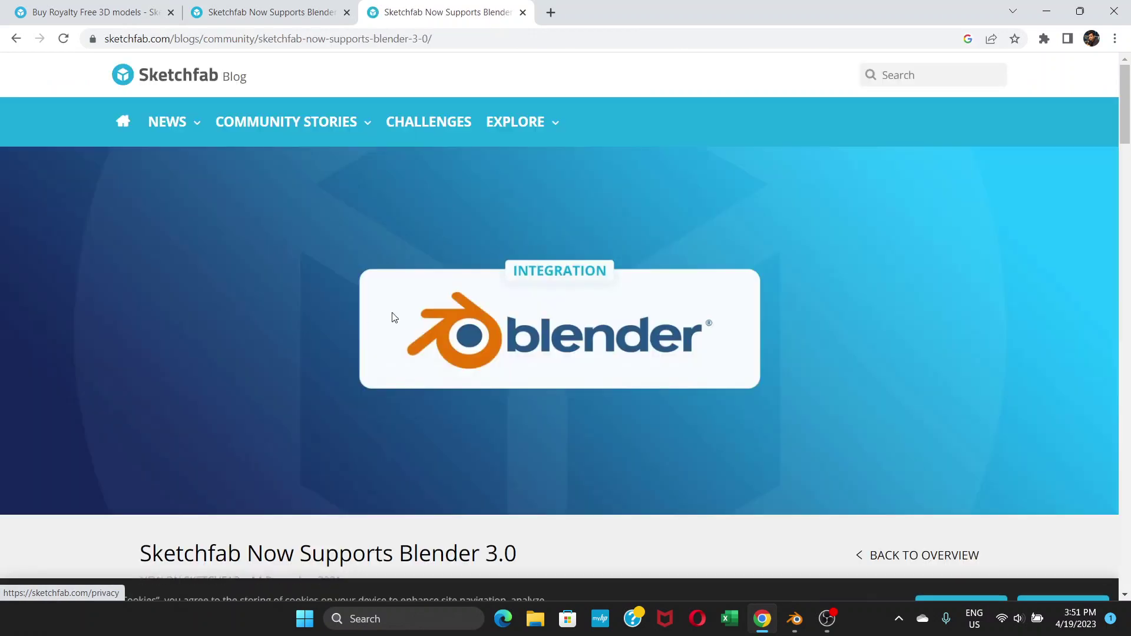
{"action": "scroll", "coordinate": [461, 335], "scroll_direction": "down", "scroll_amount": 14}
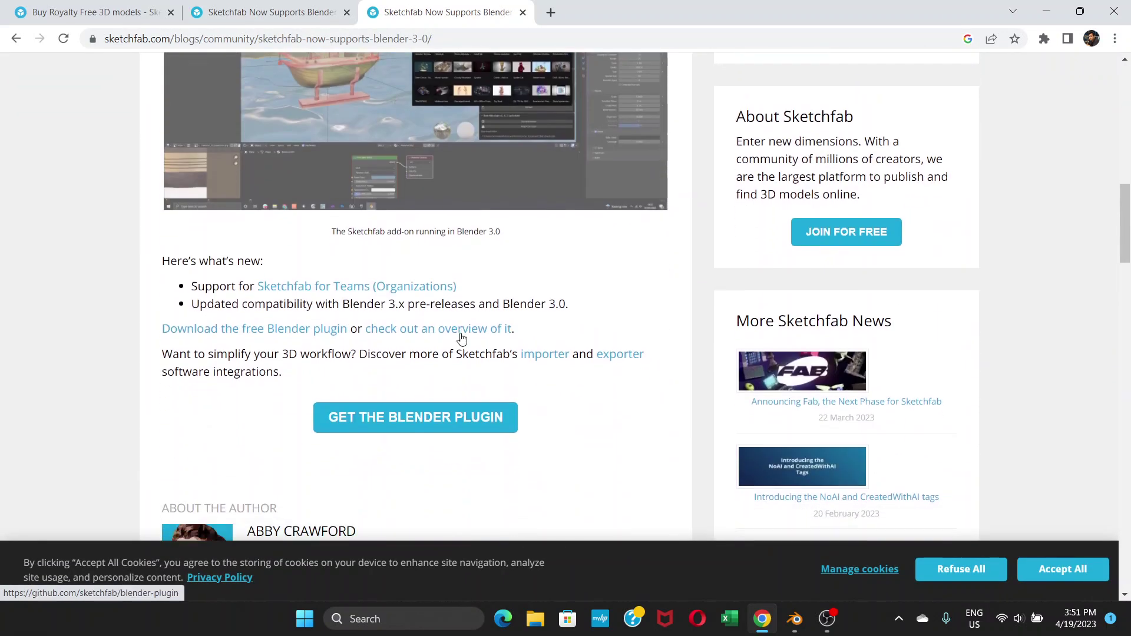
{"action": "scroll", "coordinate": [462, 335], "scroll_direction": "down", "scroll_amount": 1}
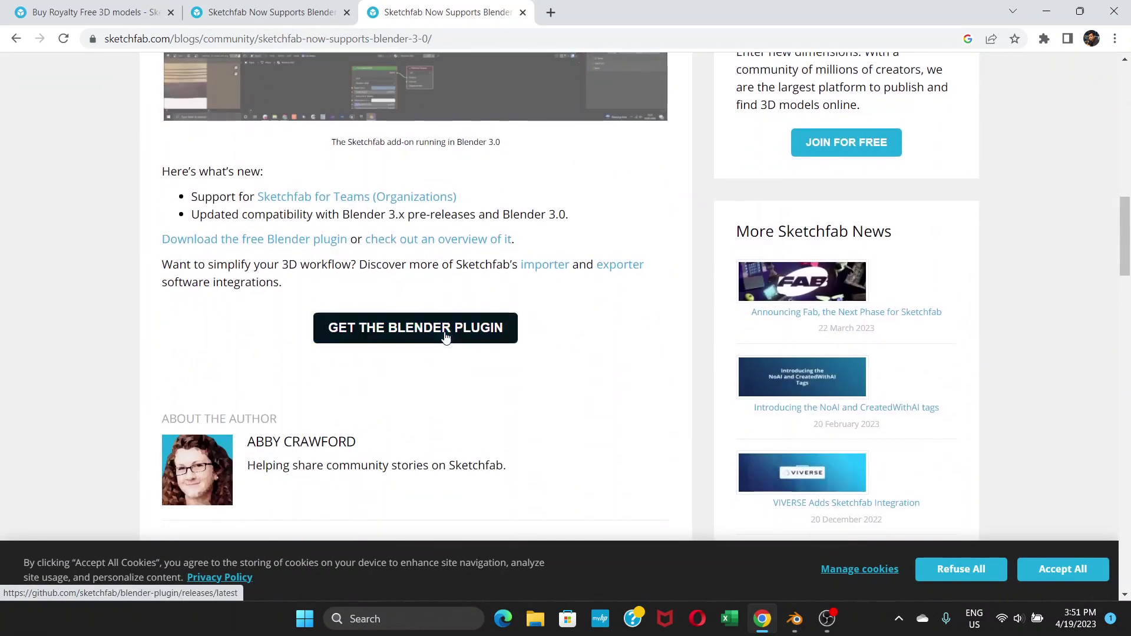
{"action": "left_click", "coordinate": [394, 339]}
Step: Download sketchfab-plugin-1-5-0.zip from the assets of the Sketchfab for Blender 1.5.0 release on GitHub
{"action": "scroll", "coordinate": [469, 314], "scroll_direction": "down", "scroll_amount": 5}
{"action": "scroll", "coordinate": [469, 314], "scroll_direction": "down", "scroll_amount": 3}
{"action": "scroll", "coordinate": [468, 314], "scroll_direction": "up", "scroll_amount": 5}
{"action": "scroll", "coordinate": [468, 312], "scroll_direction": "down", "scroll_amount": 8}
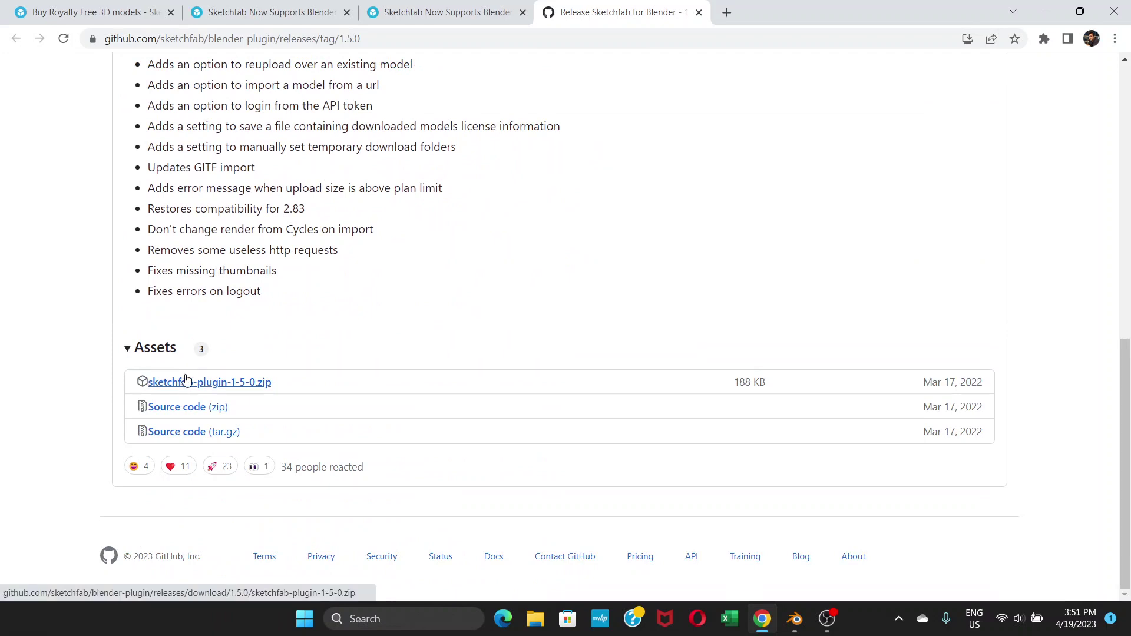
{"action": "left_click", "coordinate": [238, 383]}
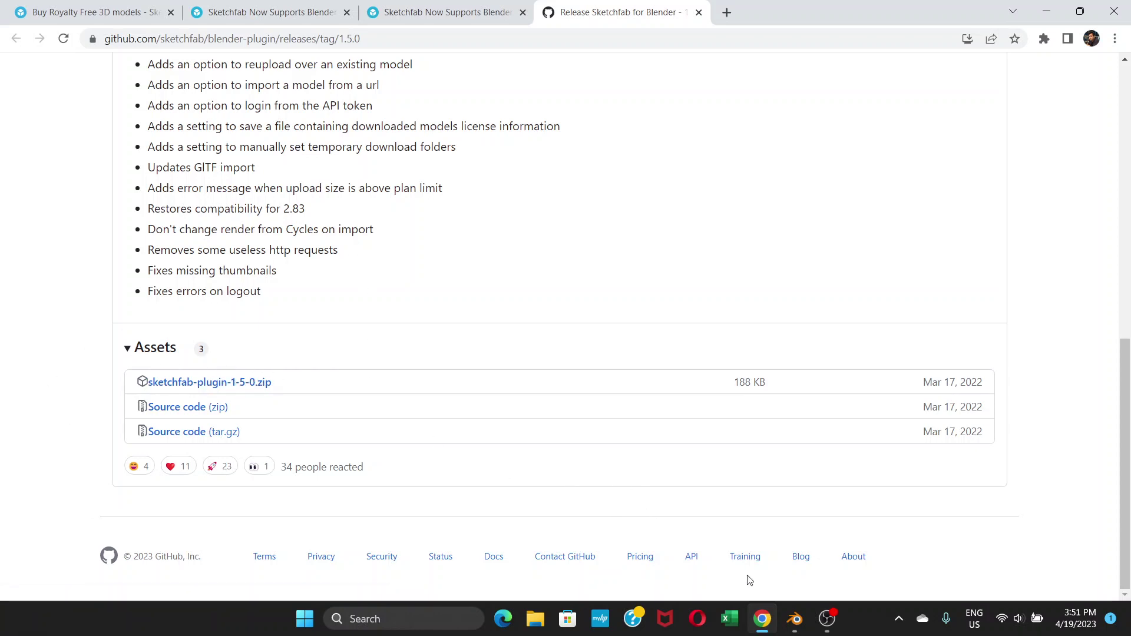
Step: Switch to Blender and open the Add-ons section of the Preferences
{"action": "left_click", "coordinate": [794, 618]}
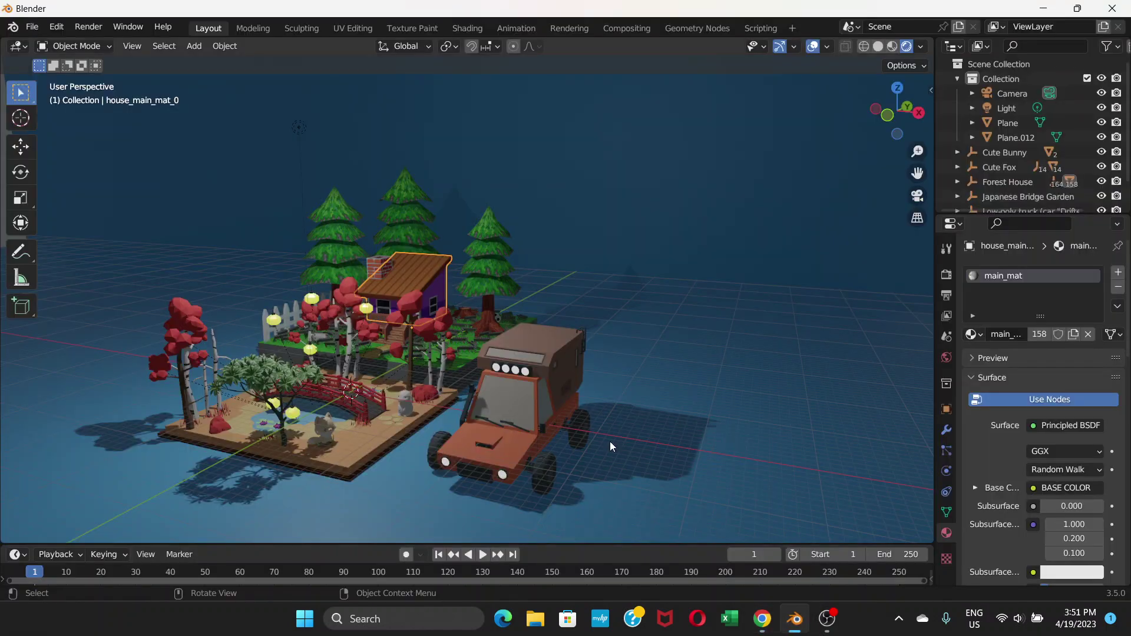
{"action": "left_click", "coordinate": [55, 29]}
{"action": "left_click", "coordinate": [86, 237]}
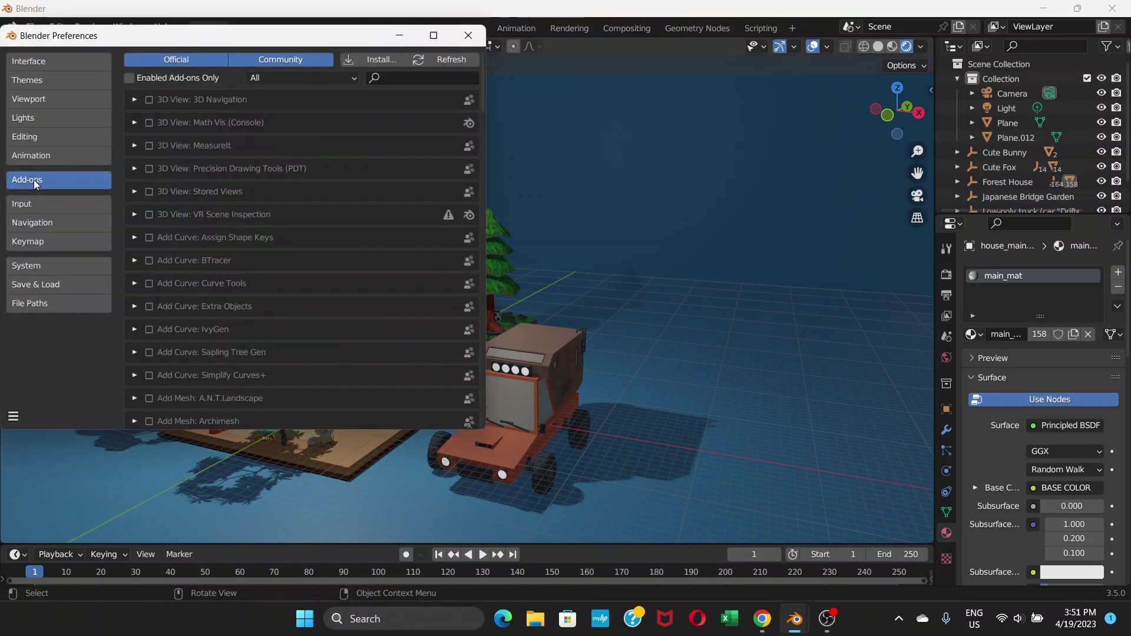
Step: Select sketchfab-plugin-1-5-0.zip in the Downloads folder as the add-on file, and leave the file browser without installing it
{"action": "left_click", "coordinate": [369, 60]}
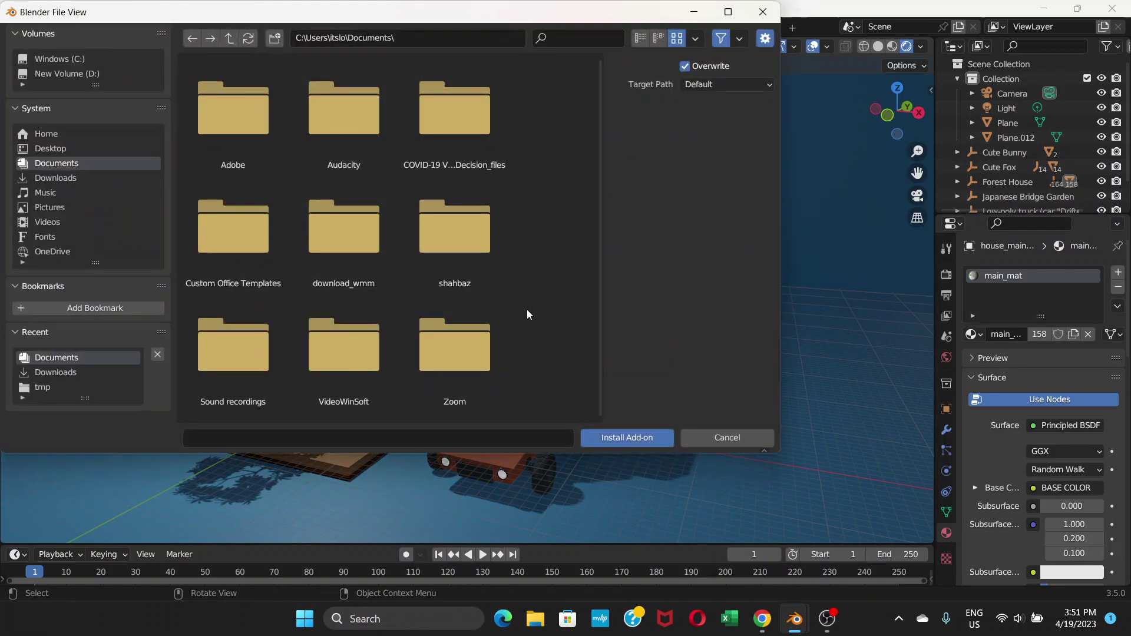
{"action": "left_click", "coordinate": [471, 253]}
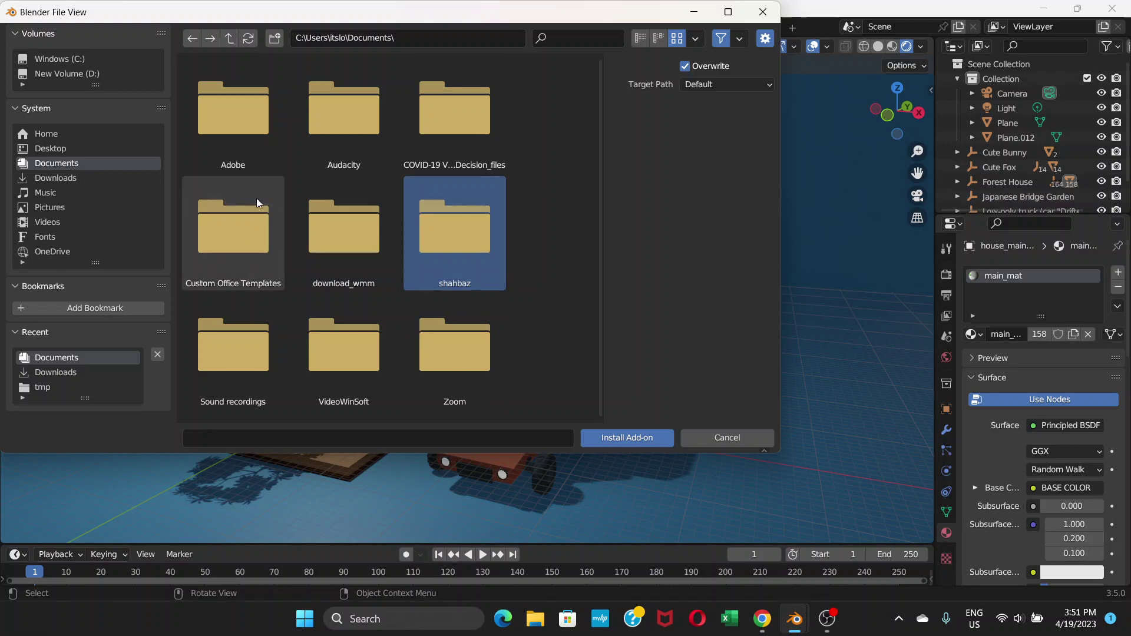
{"action": "left_click", "coordinate": [514, 230]}
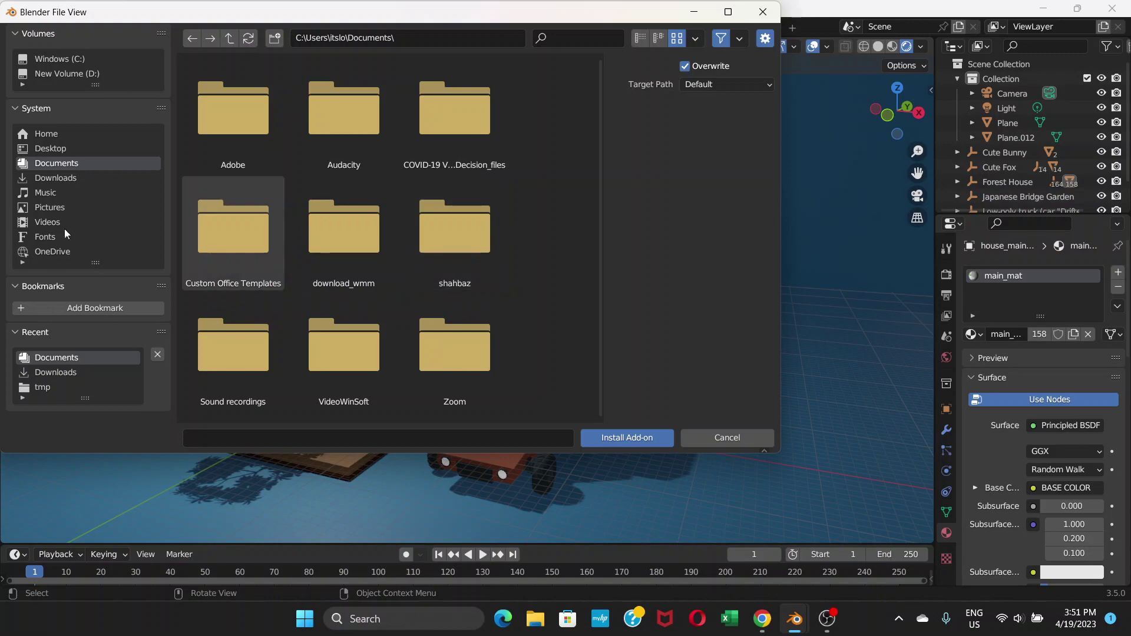
{"action": "left_click", "coordinate": [51, 178]}
{"action": "scroll", "coordinate": [516, 165], "scroll_direction": "down", "scroll_amount": 10}
{"action": "left_click_drag", "start_coordinate": [593, 145], "coordinate": [575, 268]}
{"action": "mouse_move", "coordinate": [597, 166]}
{"action": "left_mouse_down"}
{"action": "mouse_move", "coordinate": [582, 398]}
{"action": "mouse_move", "coordinate": [583, 386]}
{"action": "left_mouse_up"}
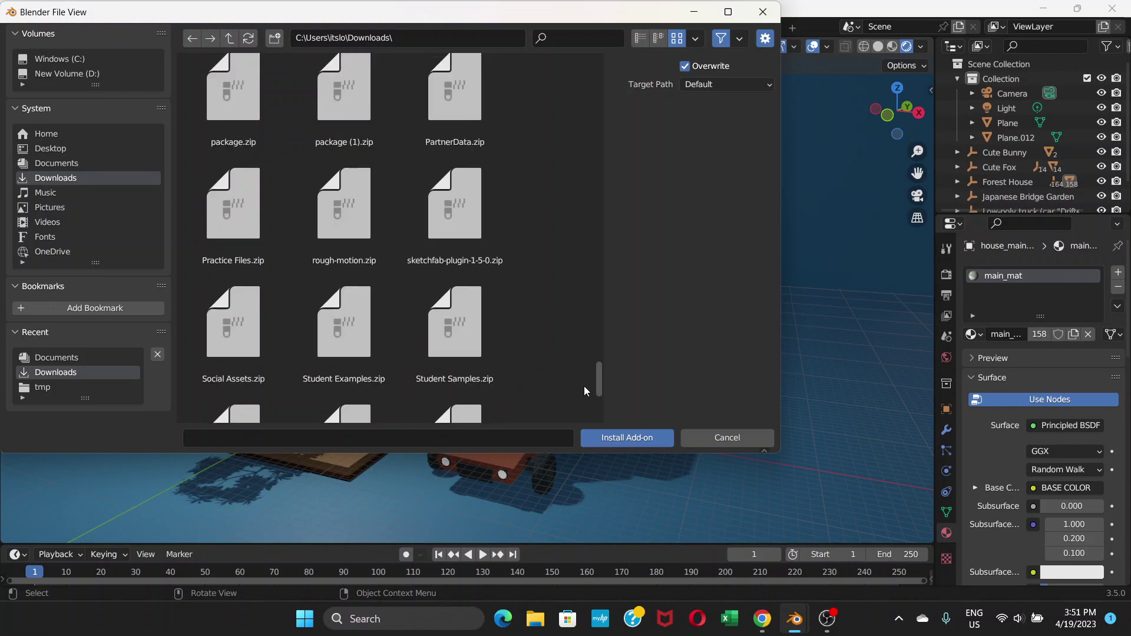
{"action": "left_click", "coordinate": [466, 264]}
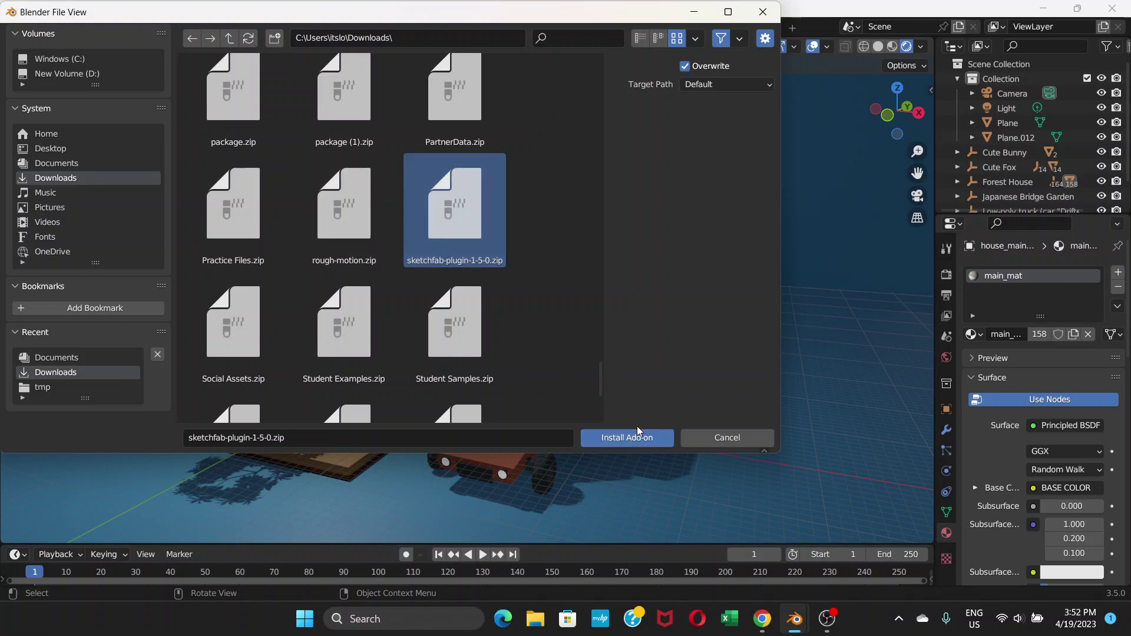
{"action": "left_click", "coordinate": [719, 441]}
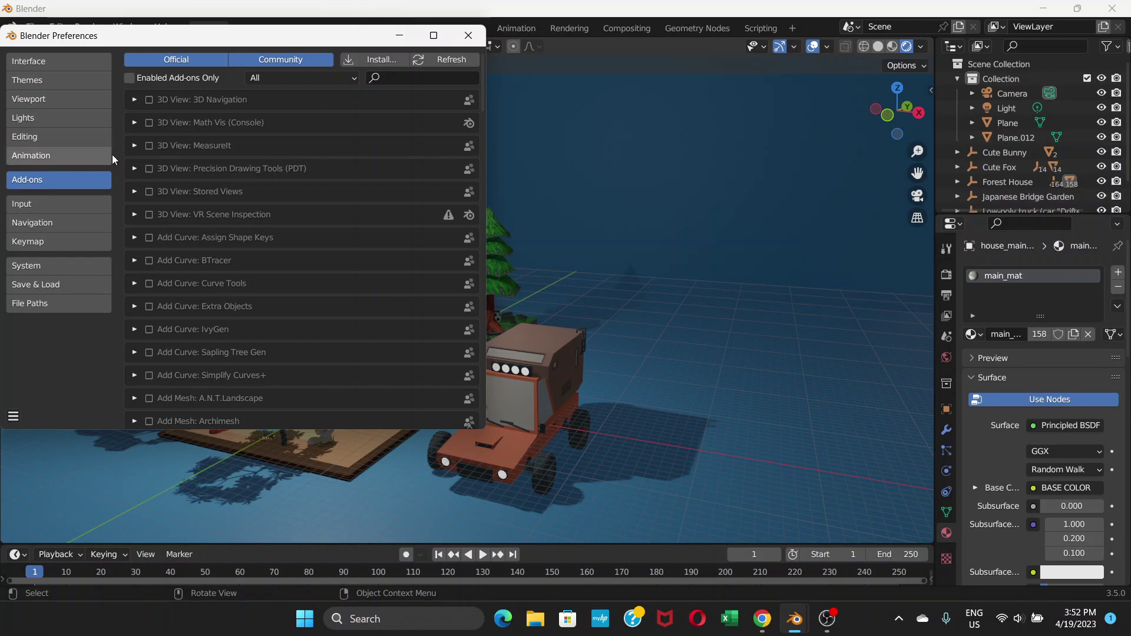
Step: Search the add-ons for "sketch" to check the Sketchfab Plugin entry, and close the Preferences
{"action": "left_click", "coordinate": [392, 79]}
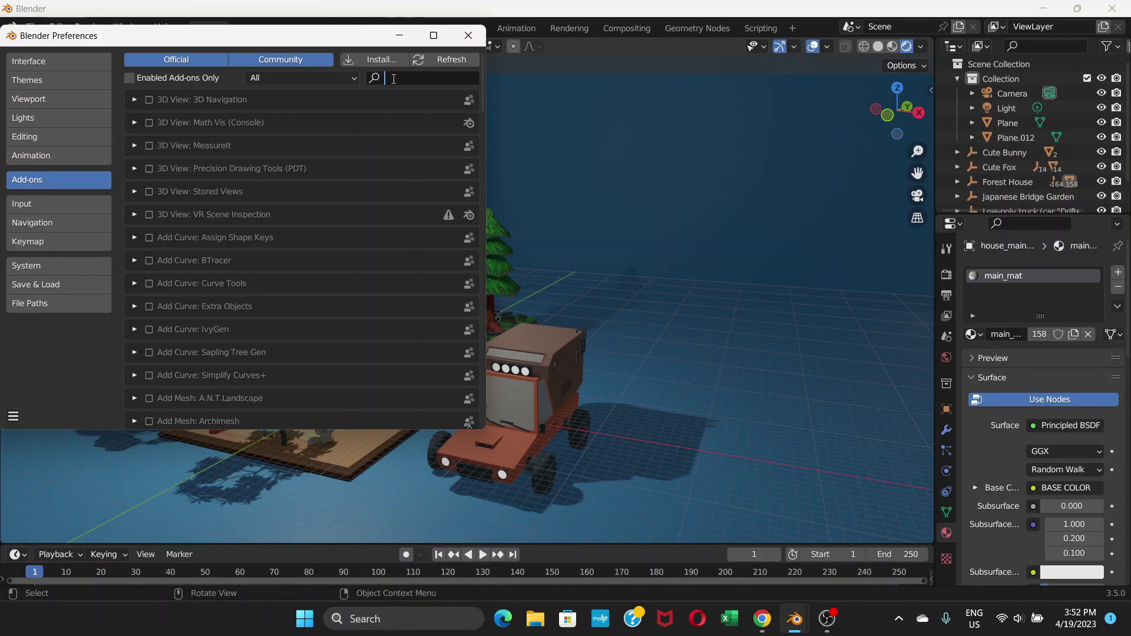
{"action": "type", "text": "sketch"}
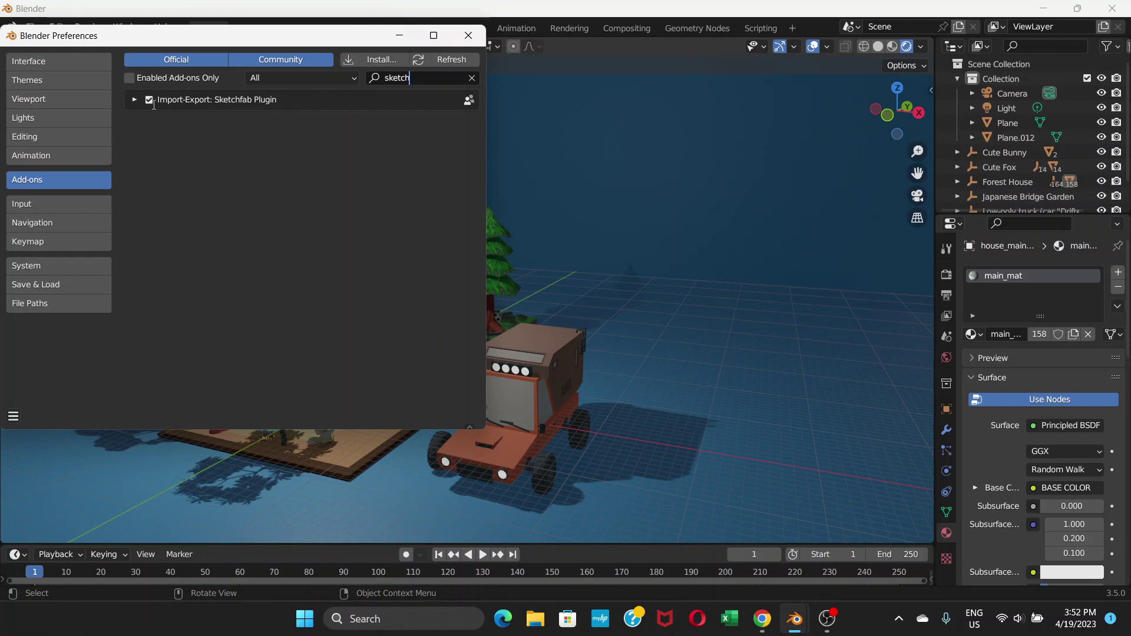
{"action": "left_click", "coordinate": [468, 35]}
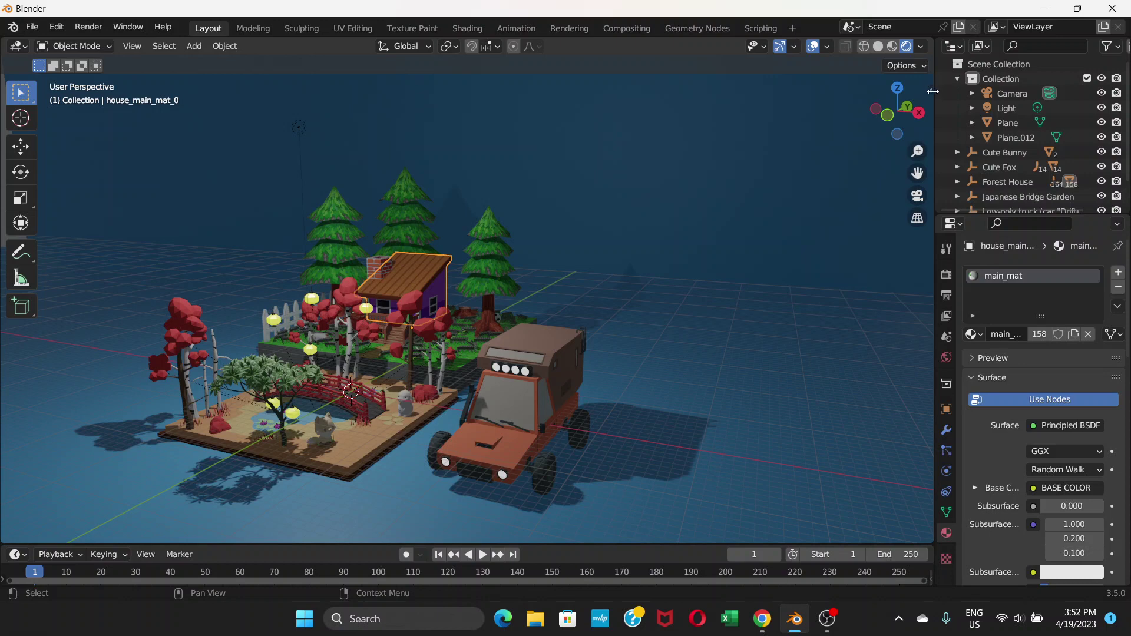
Step: Show the 3D viewport's sidebar and go through its Item, Tool and View sections
{"action": "key", "text": "n"}
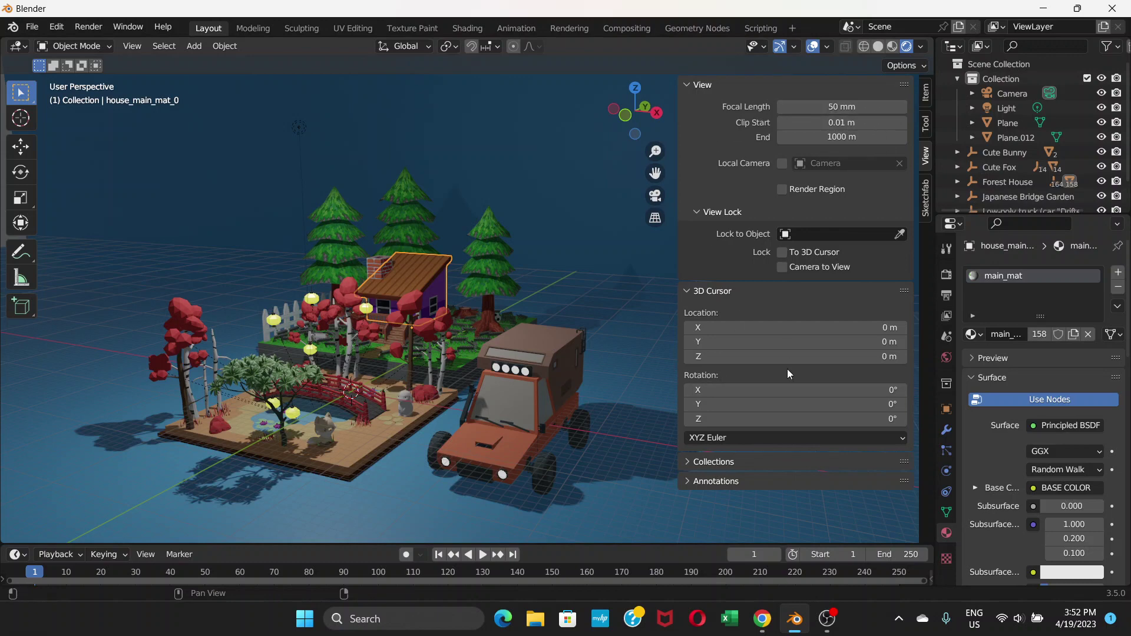
{"action": "left_click", "coordinate": [927, 95]}
{"action": "left_click", "coordinate": [927, 124]}
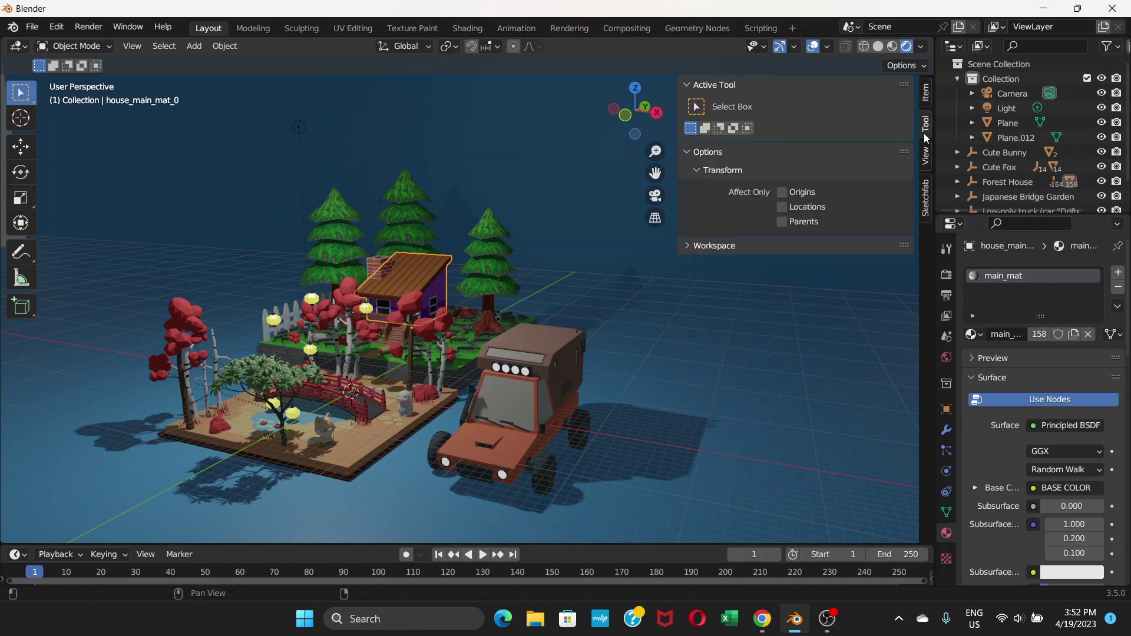
{"action": "left_click", "coordinate": [926, 164]}
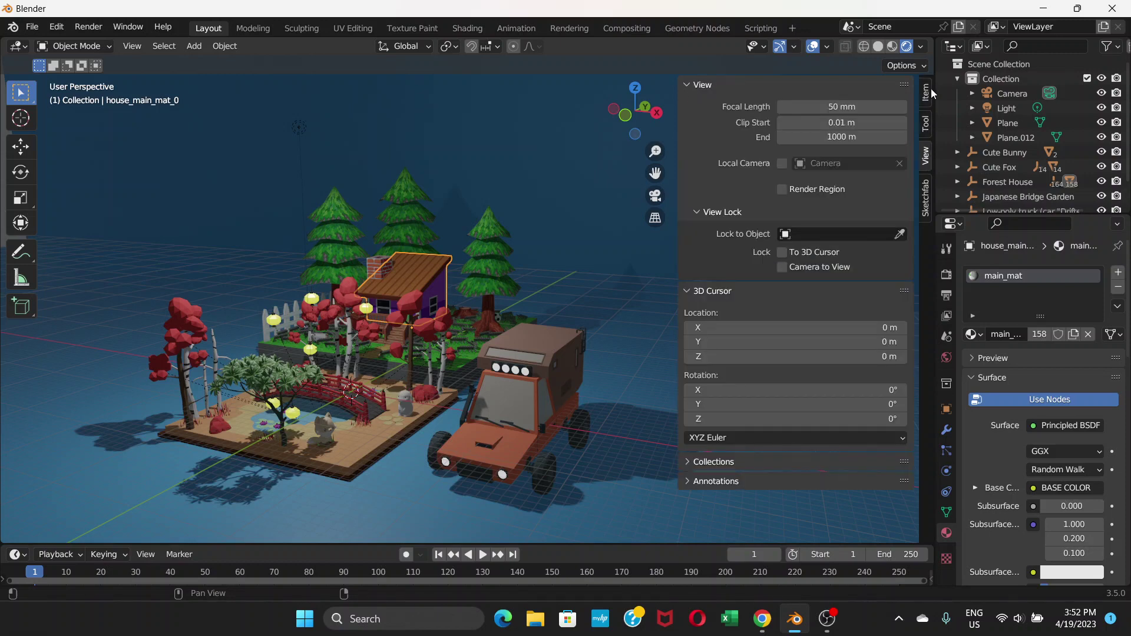
Step: Show the Sketchfab section of the sidebar and check the account login status
{"action": "left_click", "coordinate": [926, 199]}
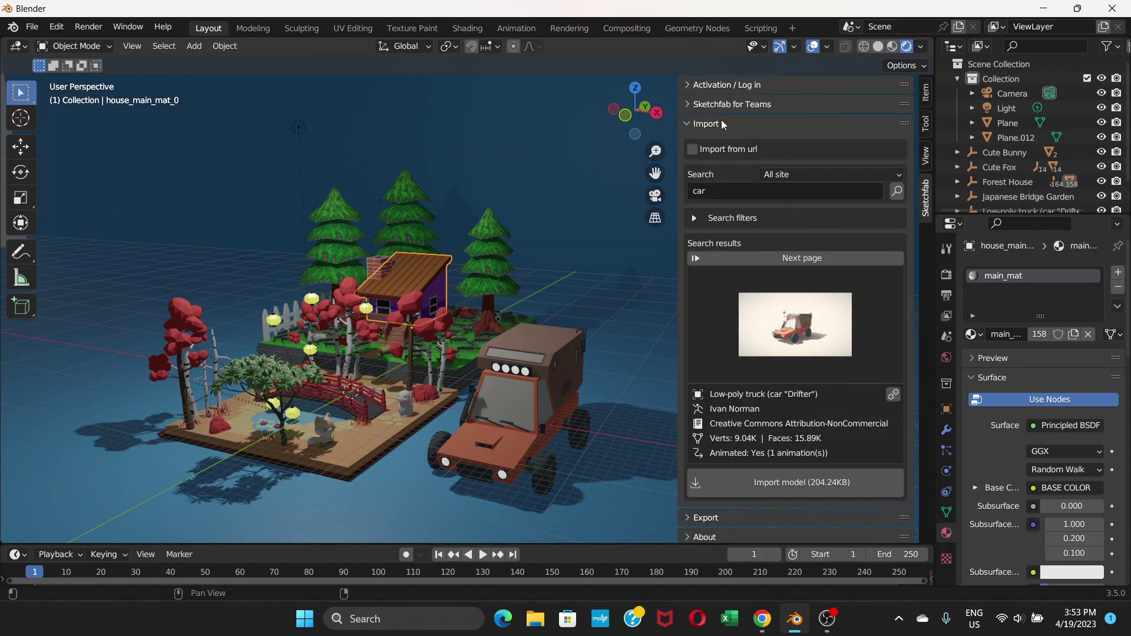
{"action": "left_click", "coordinate": [690, 85]}
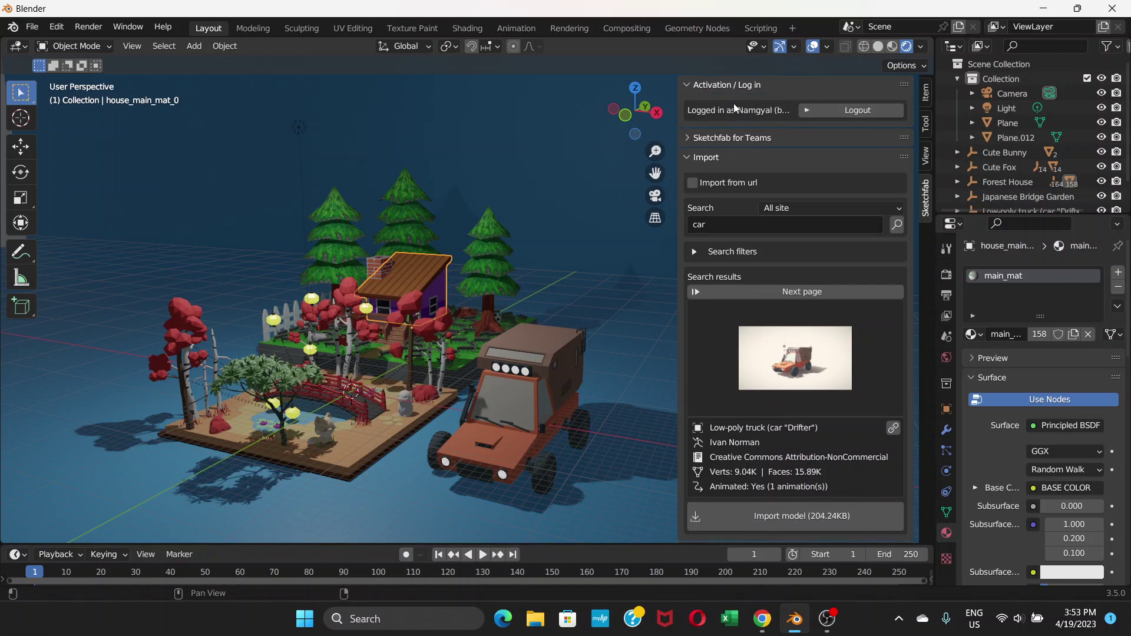
{"action": "left_click", "coordinate": [691, 86]}
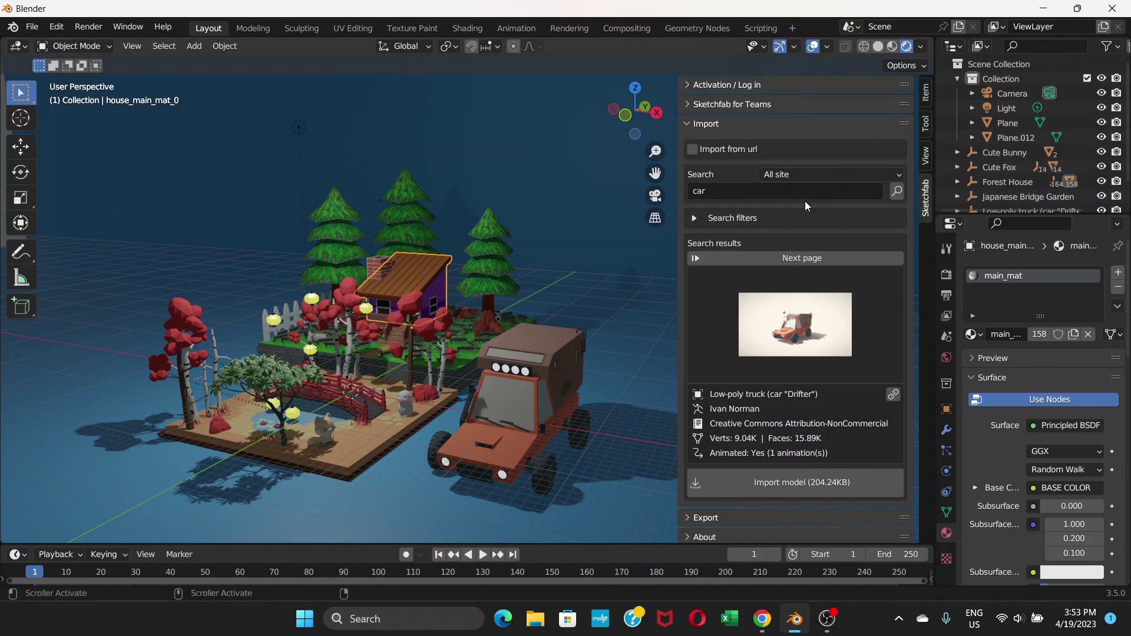
Step: Search the whole Sketchfab site for "dog" models
{"action": "left_click", "coordinate": [728, 189]}
{"action": "left_click_drag", "start_coordinate": [727, 190], "coordinate": [690, 186]}
{"action": "type", "text": "dog"}
{"action": "key", "text": "Return"}
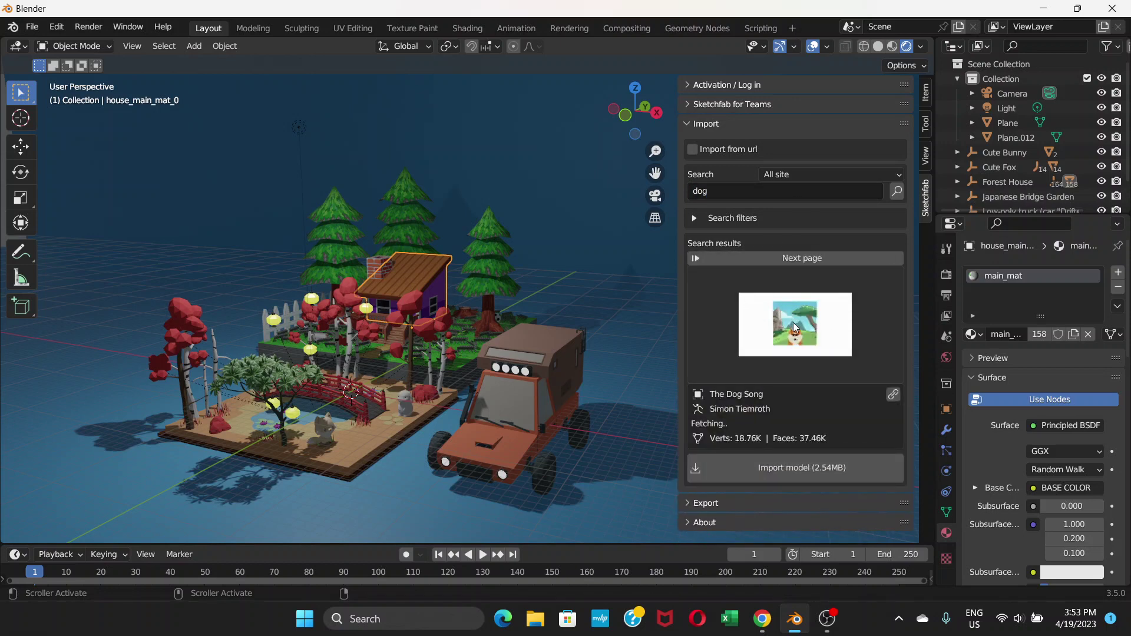
Step: Choose the Shiba model from the search results and import it into the scene
{"action": "left_click", "coordinate": [792, 322]}
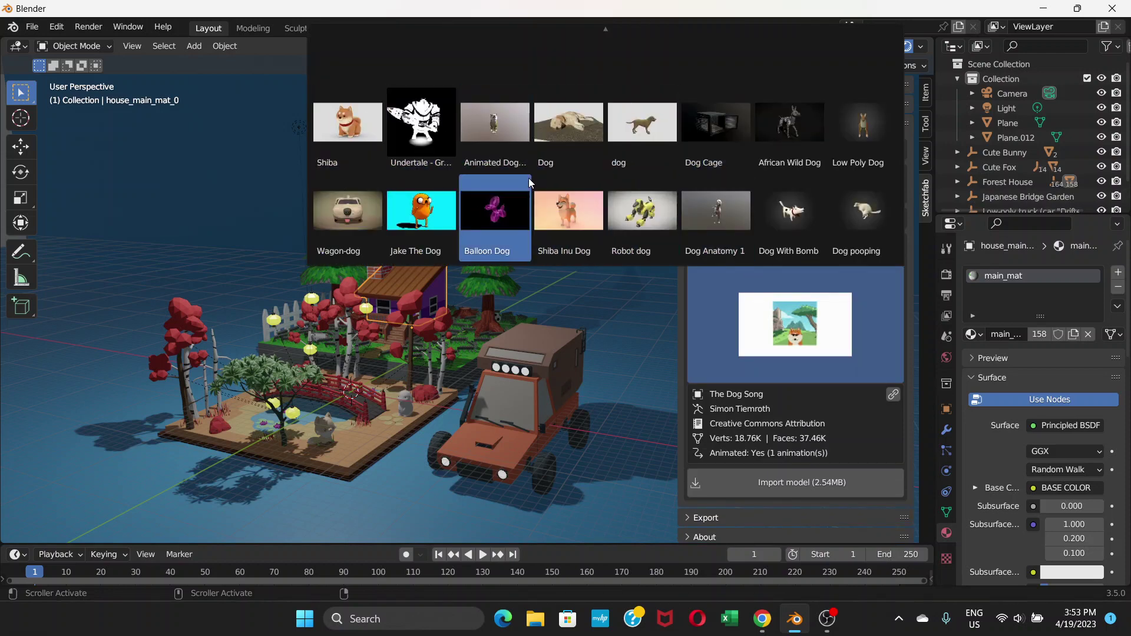
{"action": "left_click", "coordinate": [351, 122]}
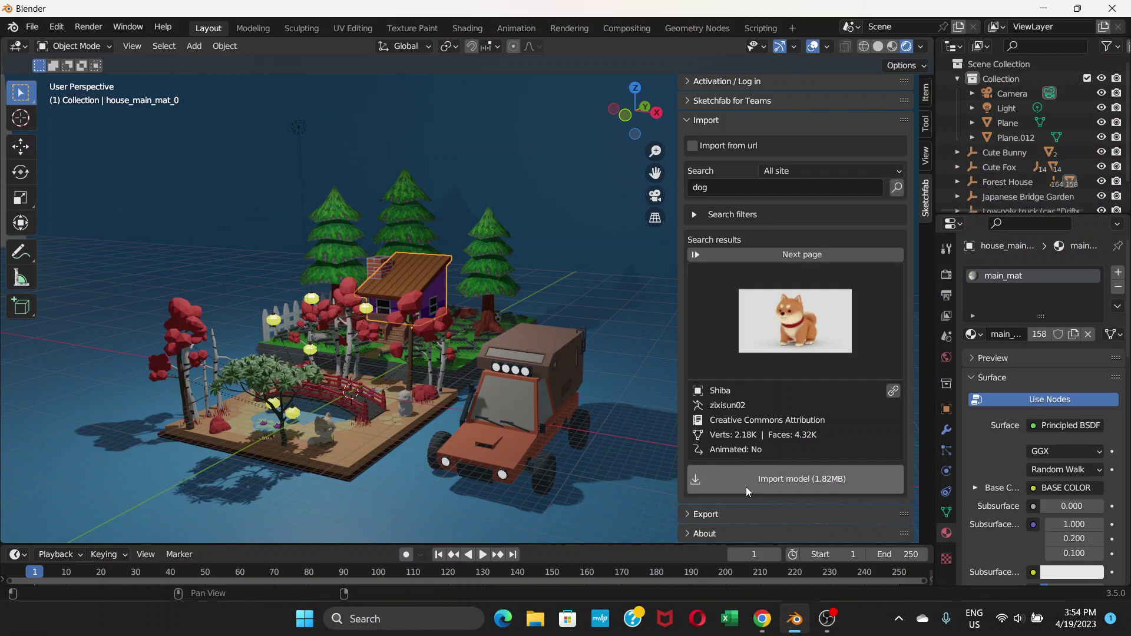
{"action": "left_click", "coordinate": [781, 481]}
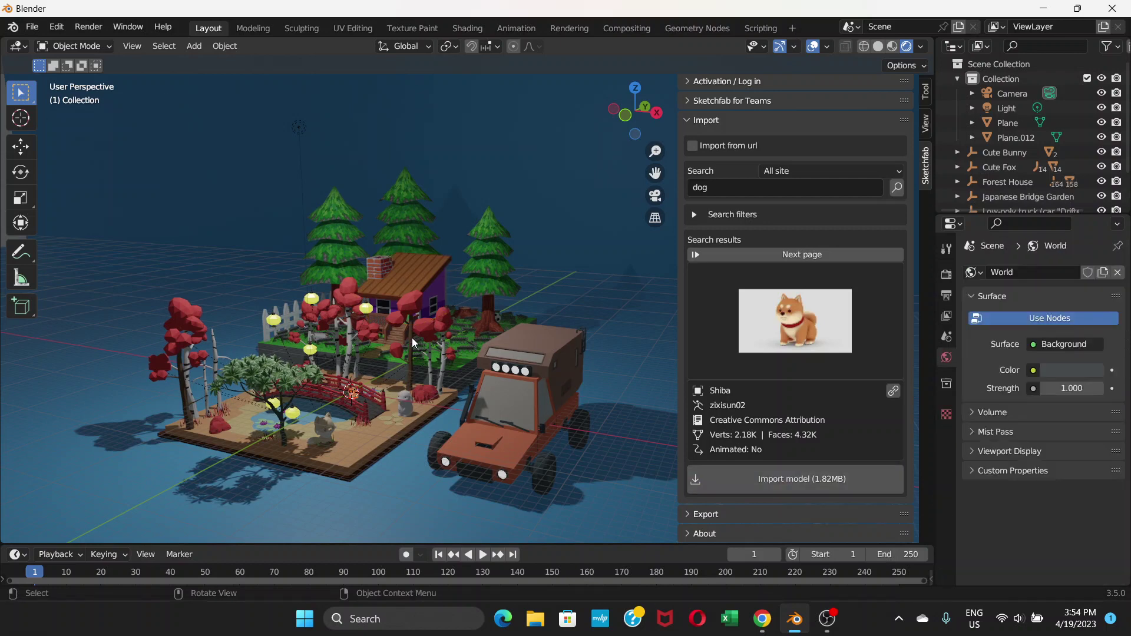
Step: Move the imported Shiba model out of the garden to the empty space above the pine trees
{"action": "scroll", "coordinate": [412, 337], "scroll_direction": "down", "scroll_amount": 4}
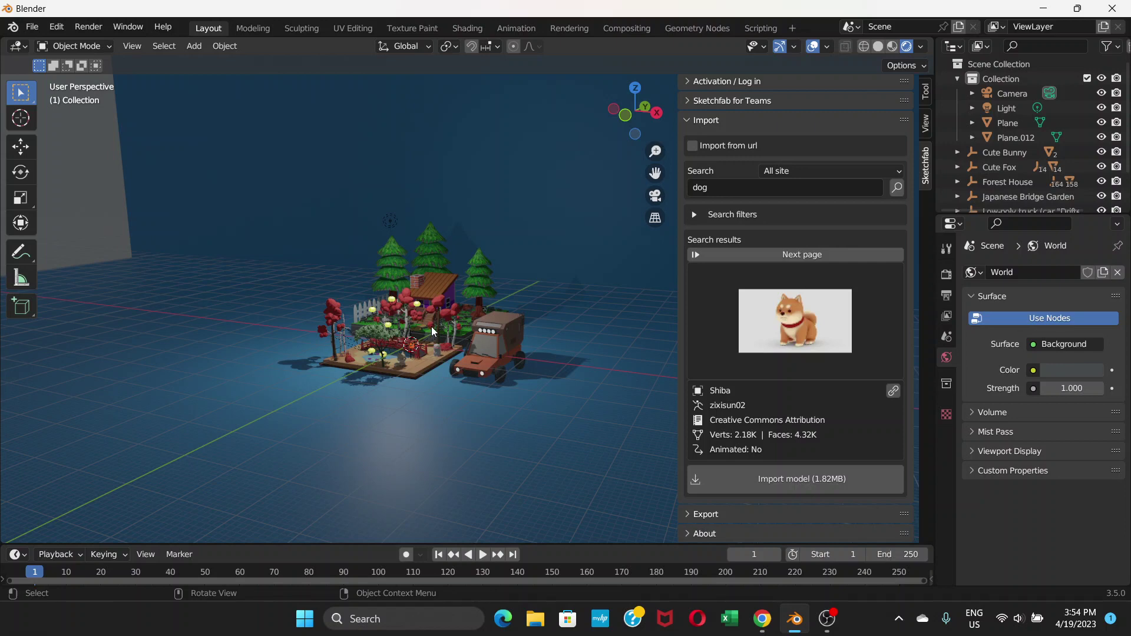
{"action": "key", "text": "g"}
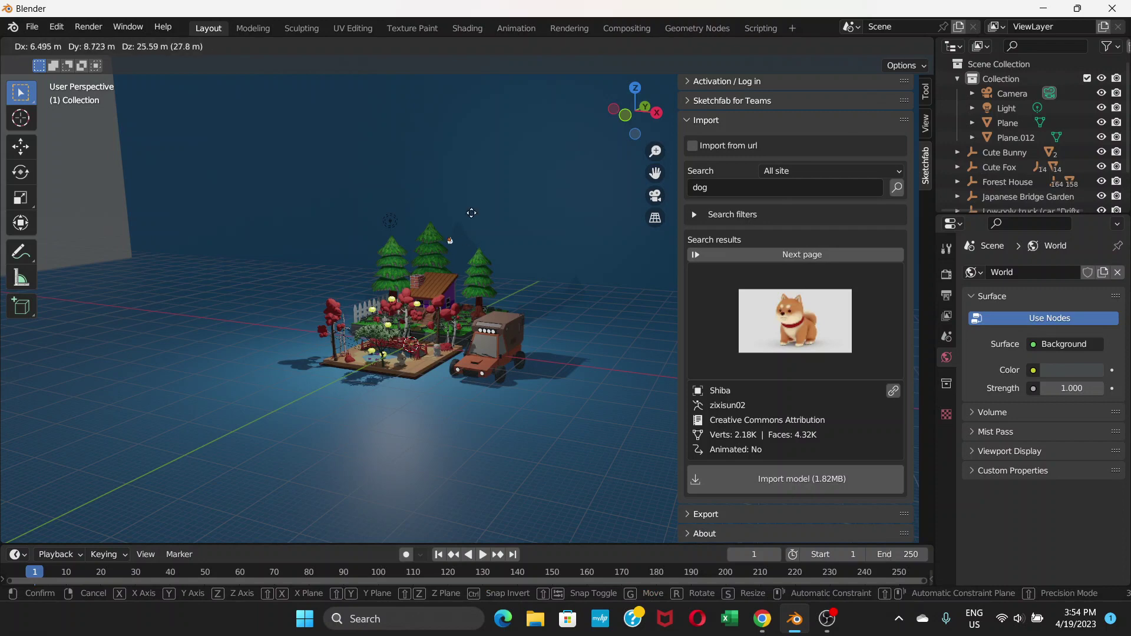
{"action": "left_click", "coordinate": [489, 161]}
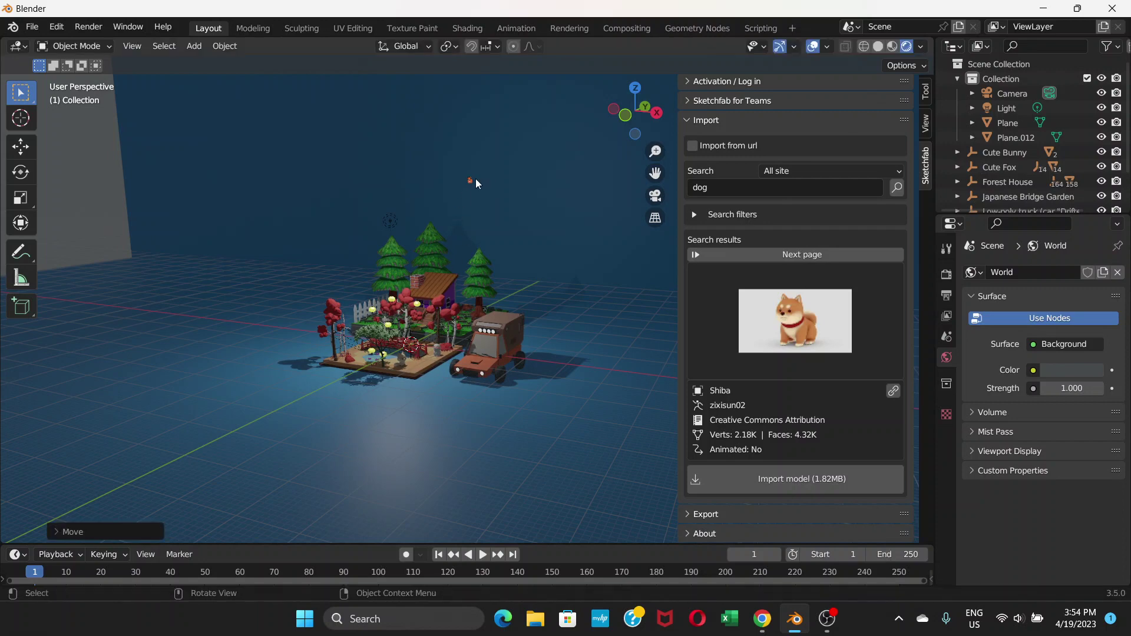
Step: Scale the Shiba model up uniformly to several times its size
{"action": "scroll", "coordinate": [476, 179], "scroll_direction": "up", "scroll_amount": 5}
{"action": "scroll", "coordinate": [476, 185], "scroll_direction": "up", "scroll_amount": 4}
{"action": "scroll", "coordinate": [432, 215], "scroll_direction": "up", "scroll_amount": 1}
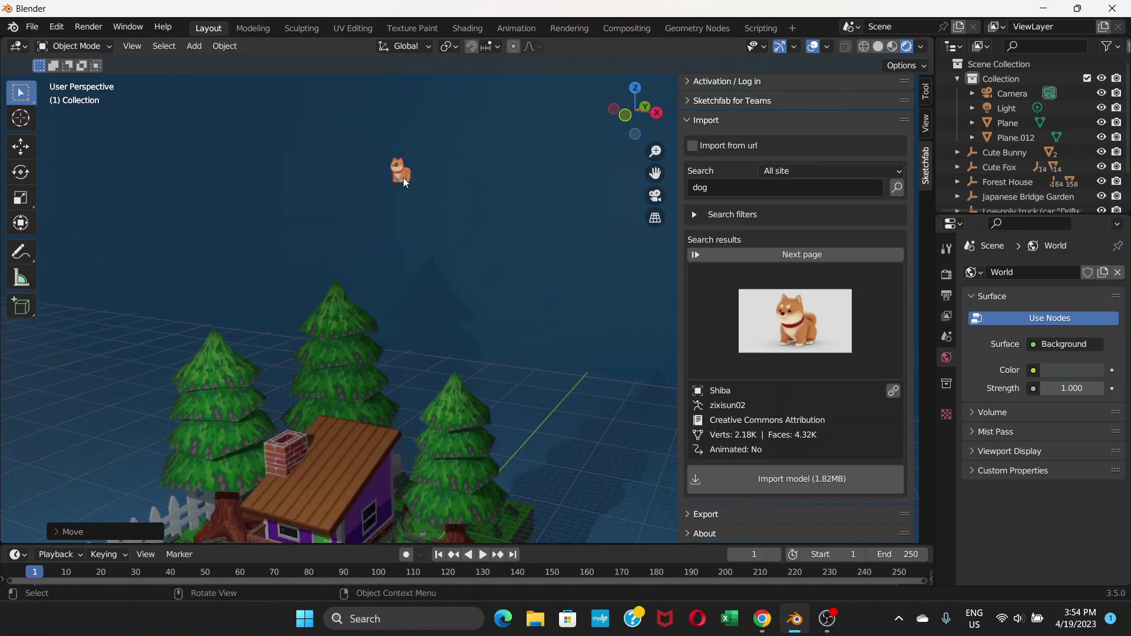
{"action": "key", "text": "s"}
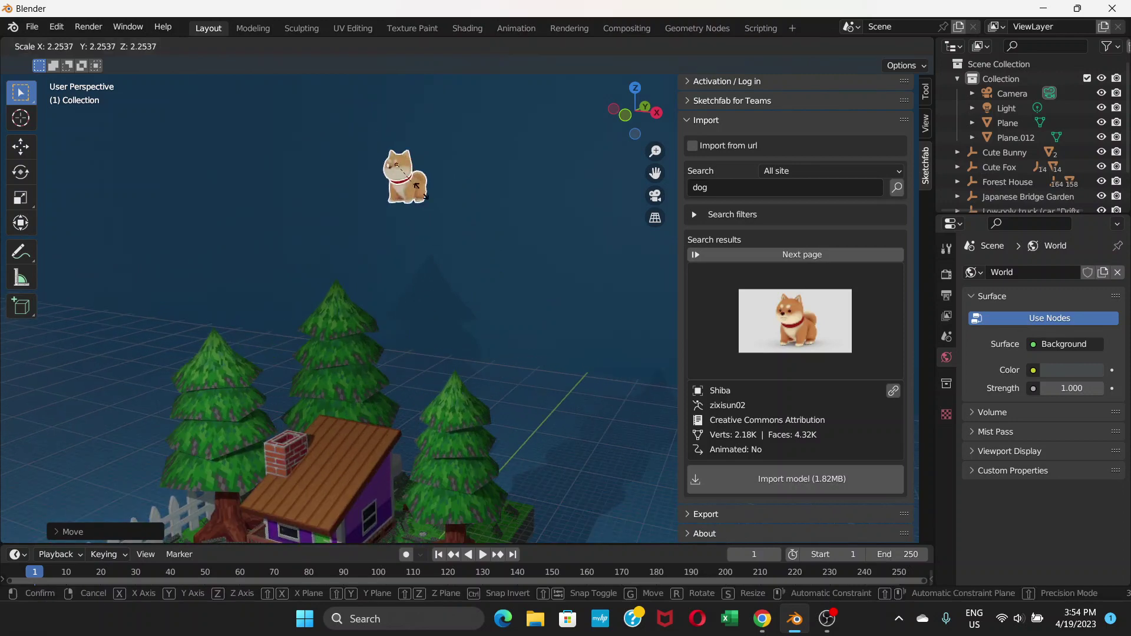
{"action": "left_click", "coordinate": [426, 196]}
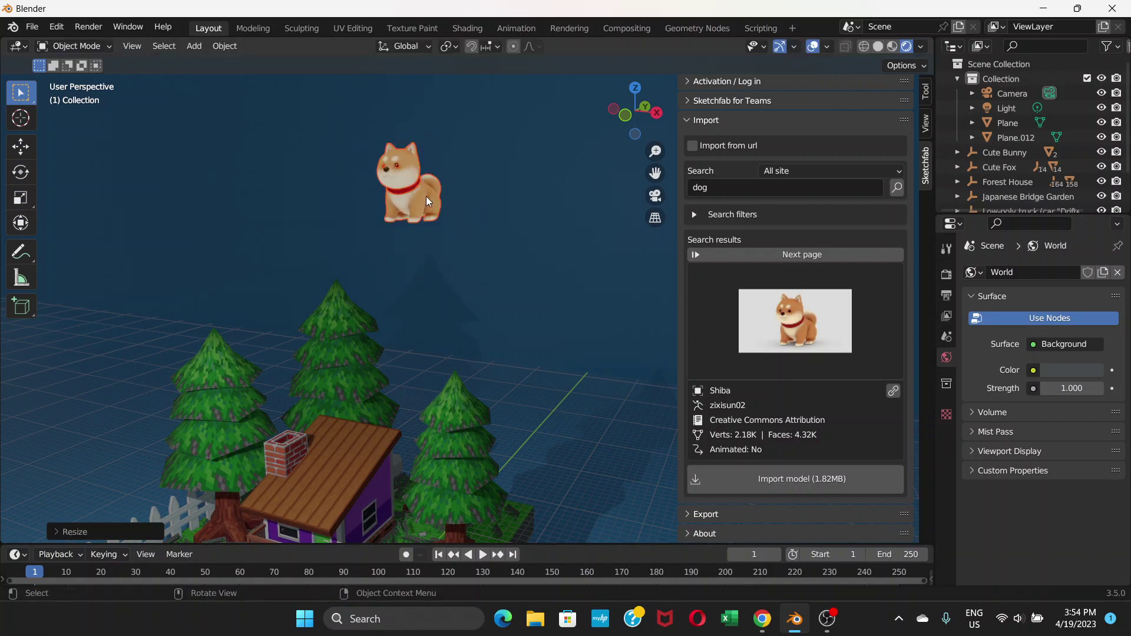
Step: Move the Shiba model down from above the trees to the side of the truck
{"action": "scroll", "coordinate": [433, 202], "scroll_direction": "down", "scroll_amount": 3}
{"action": "middle_click_drag", "start_coordinate": [432, 205], "coordinate": [443, 214]}
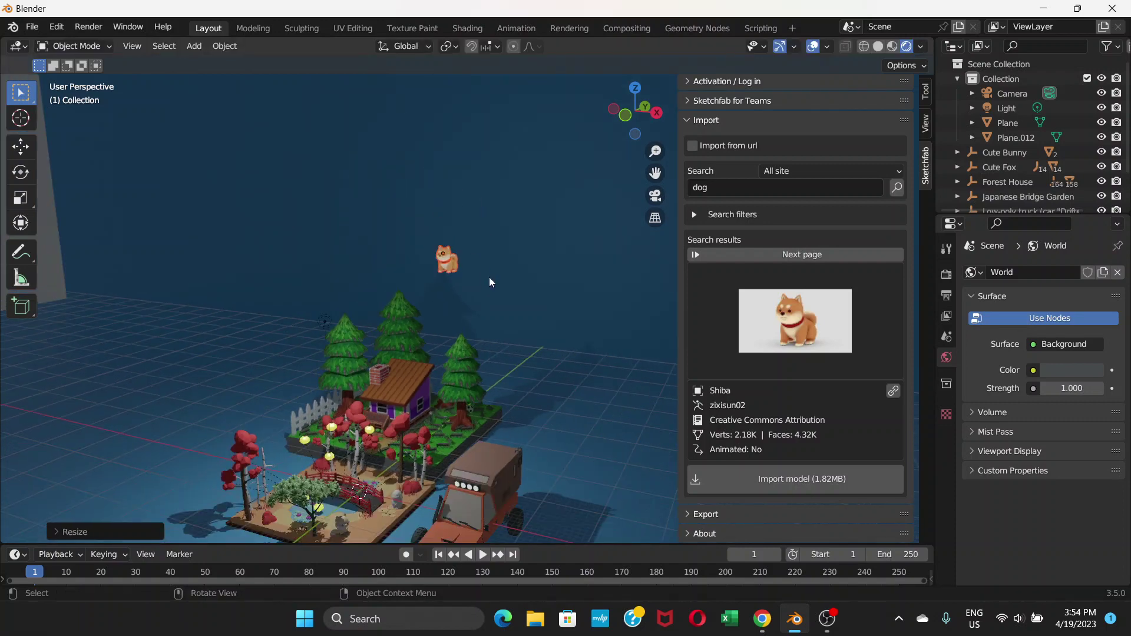
{"action": "key", "text": "g"}
{"action": "left_click", "coordinate": [625, 467]}
Step: Move the Shiba model along the global Y axis to the front of the truck
{"action": "middle_click_drag", "start_coordinate": [619, 415], "coordinate": [636, 471]}
{"action": "key", "text": "g"}
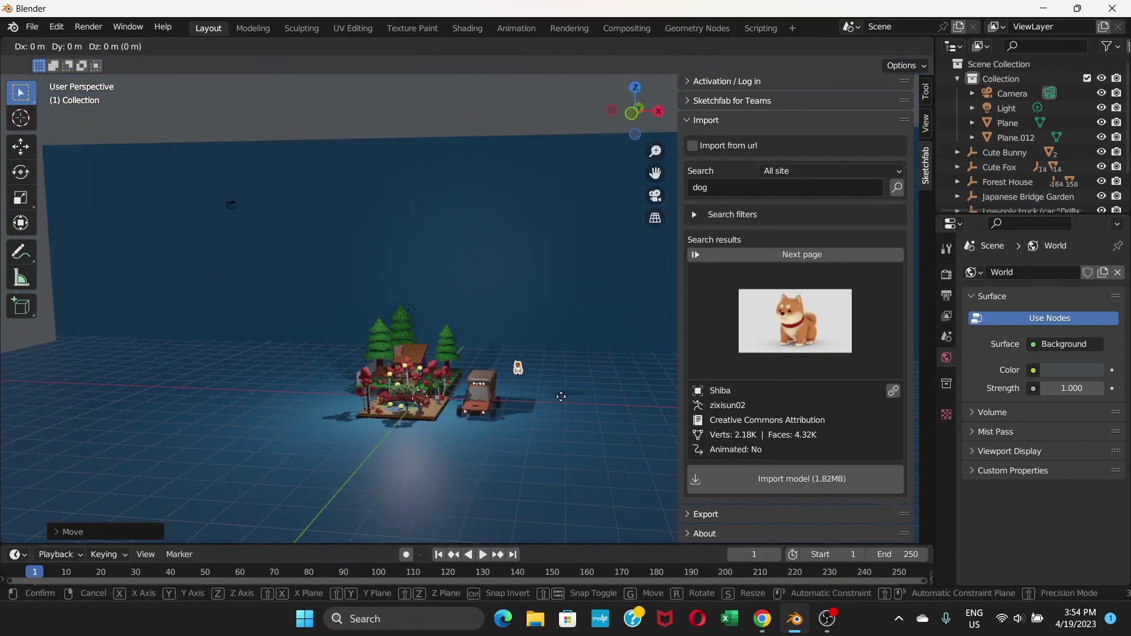
{"action": "key", "text": "x"}
{"action": "key", "text": "y"}
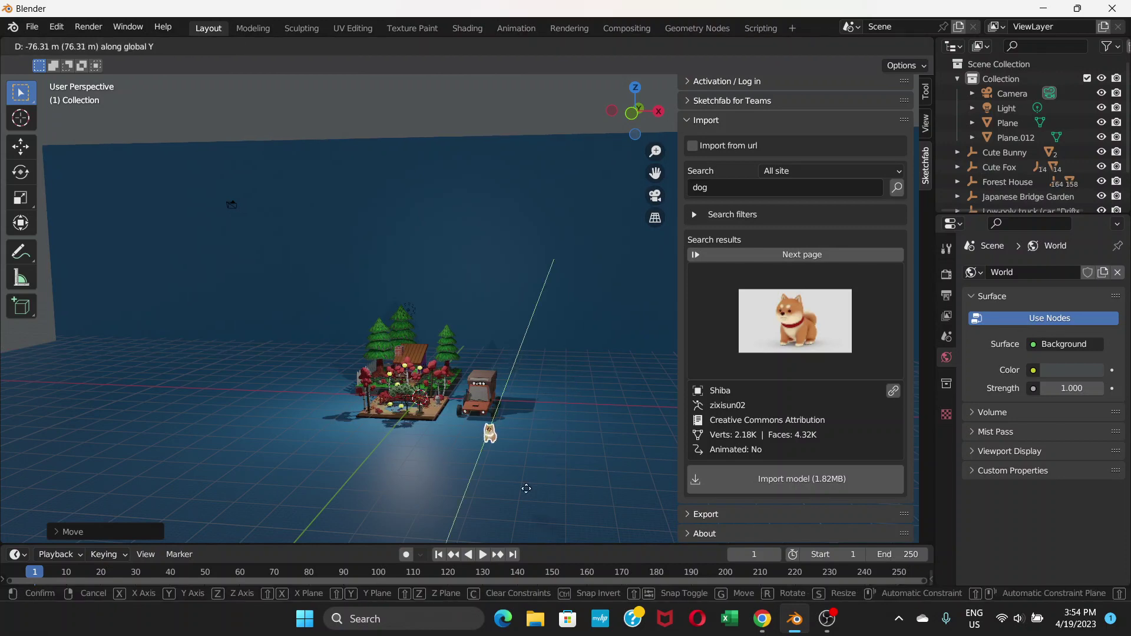
{"action": "left_click", "coordinate": [510, 446]}
Step: Enlarge the Shiba model further until it is taller than the truck, and adjust its height along the global Z axis
{"action": "scroll", "coordinate": [510, 445], "scroll_direction": "up", "scroll_amount": 1}
{"action": "key", "text": "s"}
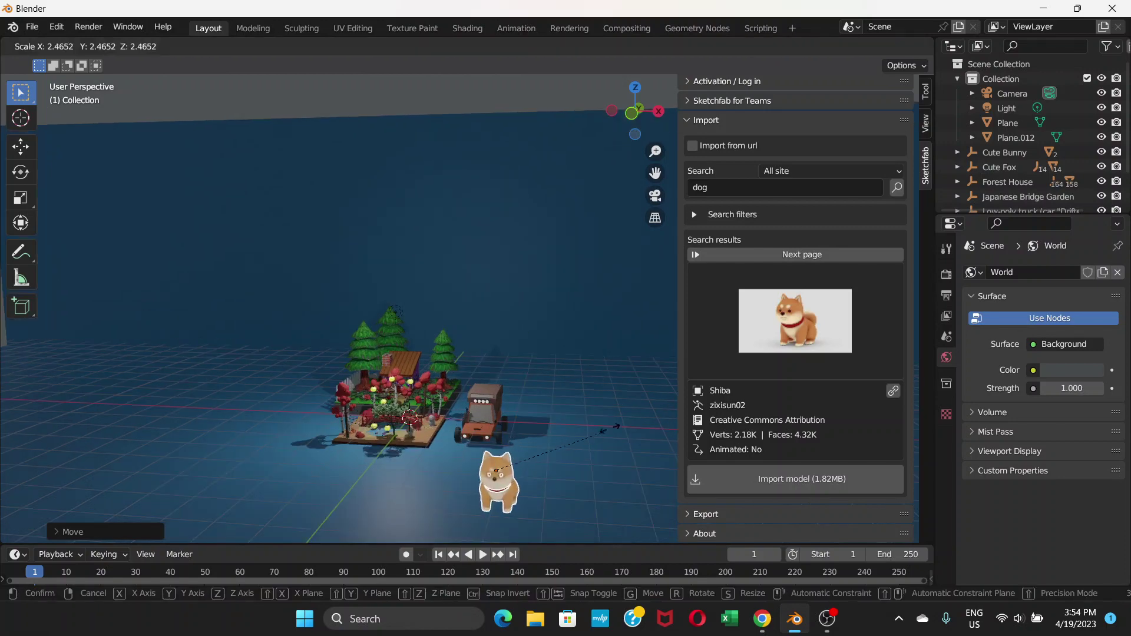
{"action": "left_click", "coordinate": [532, 462]}
{"action": "key", "text": "g"}
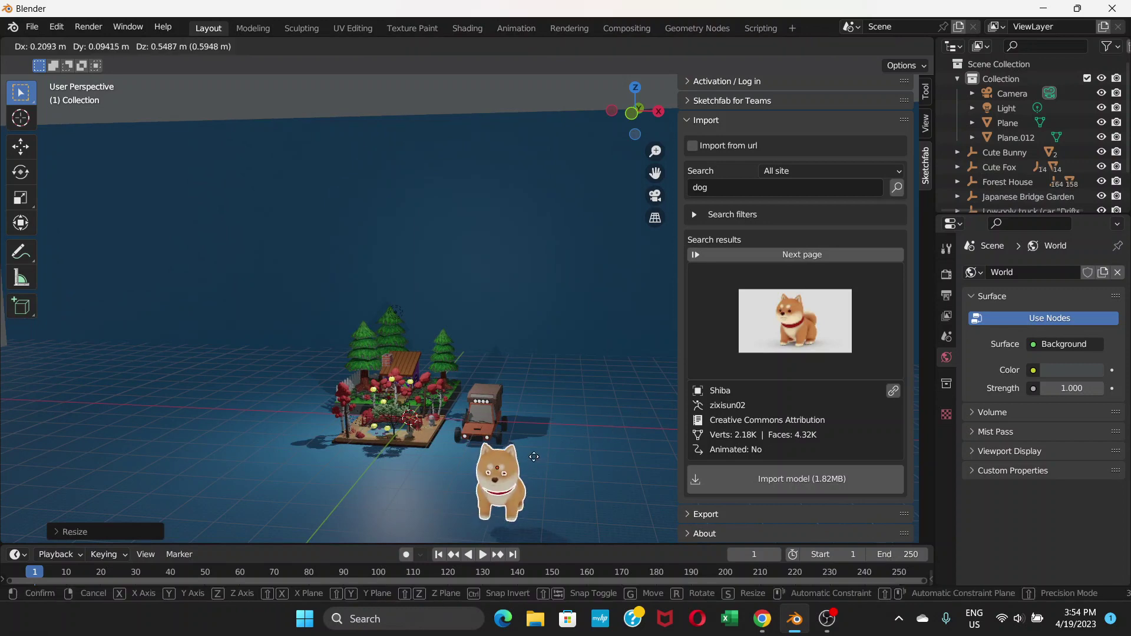
{"action": "key", "text": "z"}
{"action": "left_click", "coordinate": [538, 438]}
Step: Select the ground plane and lower it slightly along the global Z axis
{"action": "left_click", "coordinate": [544, 414]}
{"action": "middle_click_drag", "start_coordinate": [544, 414], "coordinate": [546, 410]}
{"action": "key", "text": "g"}
{"action": "key", "text": "z"}
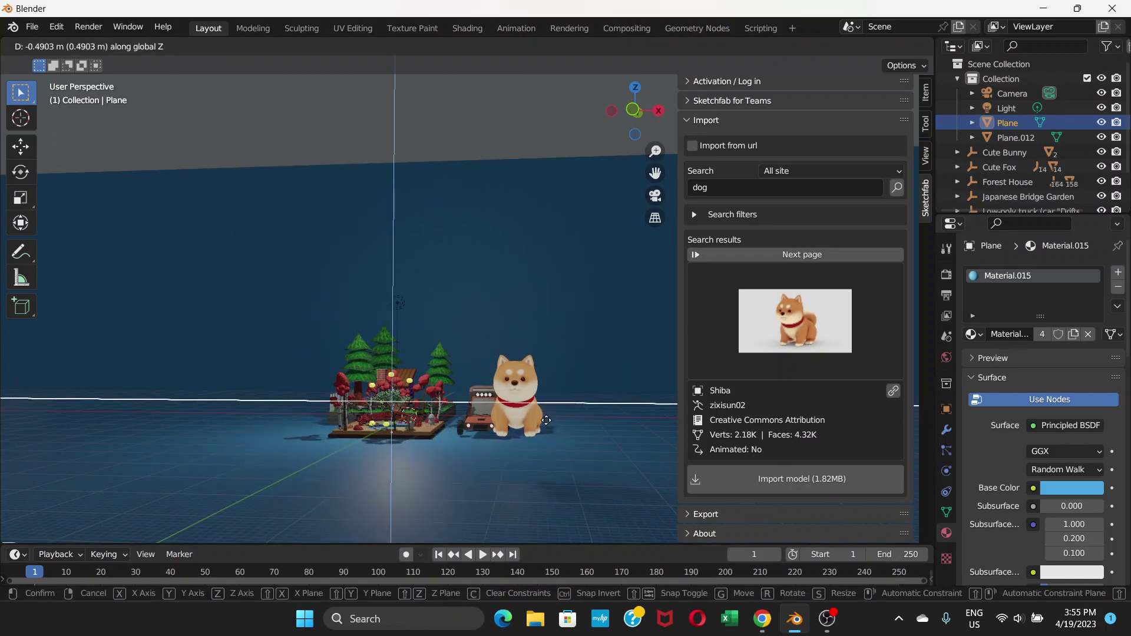
{"action": "left_click", "coordinate": [546, 424]}
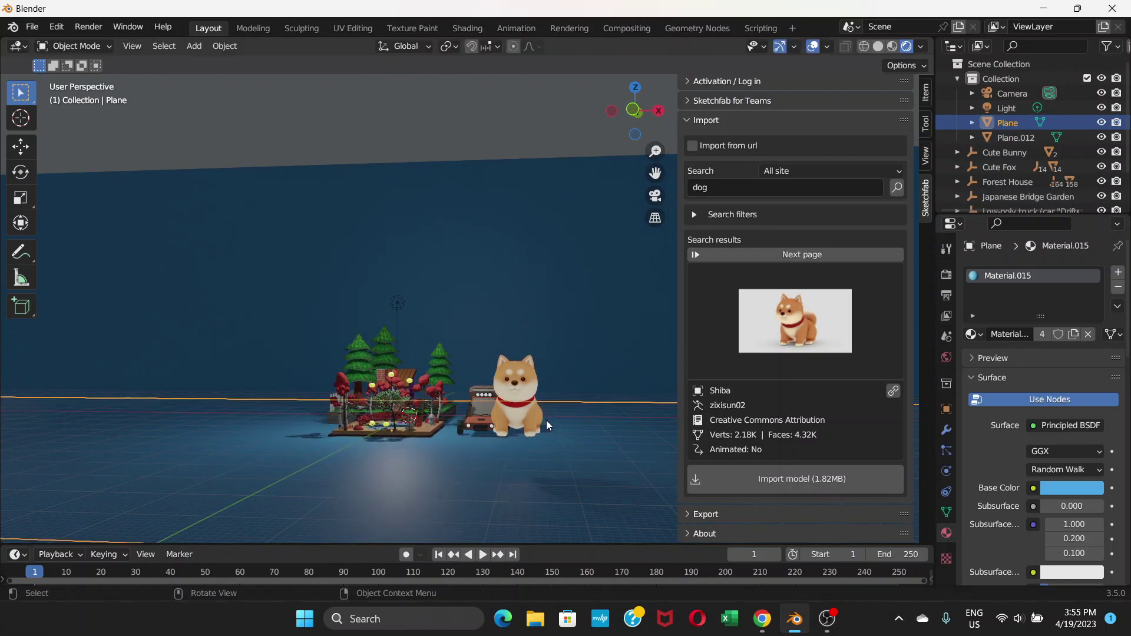
{"action": "left_click", "coordinate": [531, 388]}
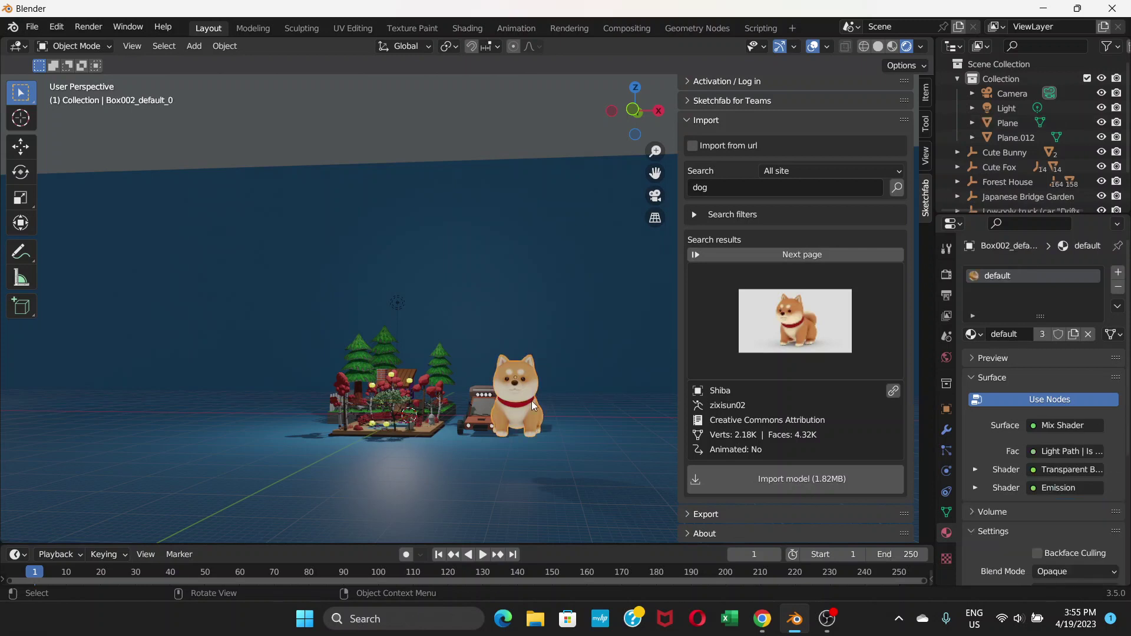
{"action": "key", "text": "g"}
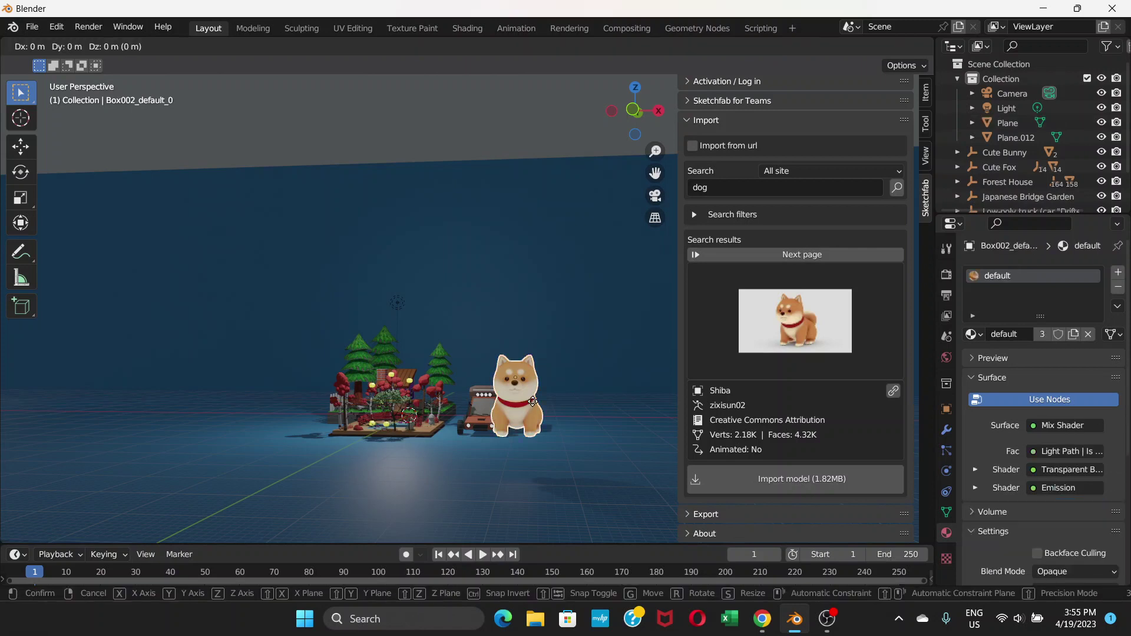
{"action": "key", "text": "z"}
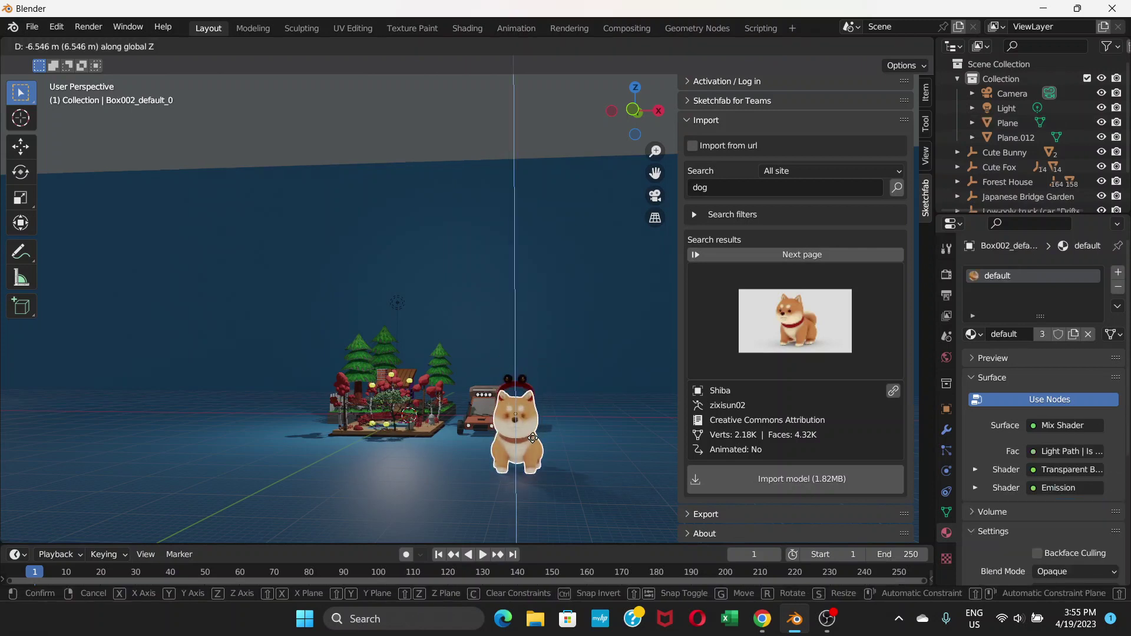
{"action": "key", "text": "Escape"}
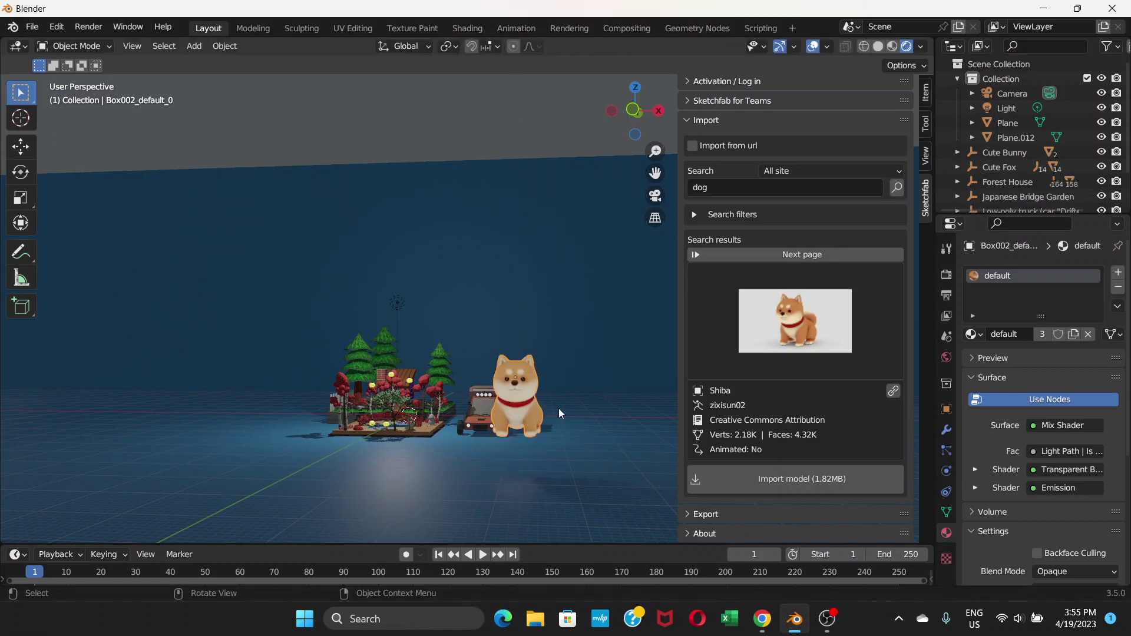
Step: Select the ground plane, the truck, and two of the pine trees in turn to inspect the scene's models
{"action": "left_click", "coordinate": [559, 409]}
{"action": "mouse_move", "coordinate": [558, 408]}
{"action": "middle_mouse_down"}
{"action": "mouse_move", "coordinate": [480, 415]}
{"action": "mouse_move", "coordinate": [575, 386]}
{"action": "mouse_move", "coordinate": [561, 406]}
{"action": "middle_mouse_up"}
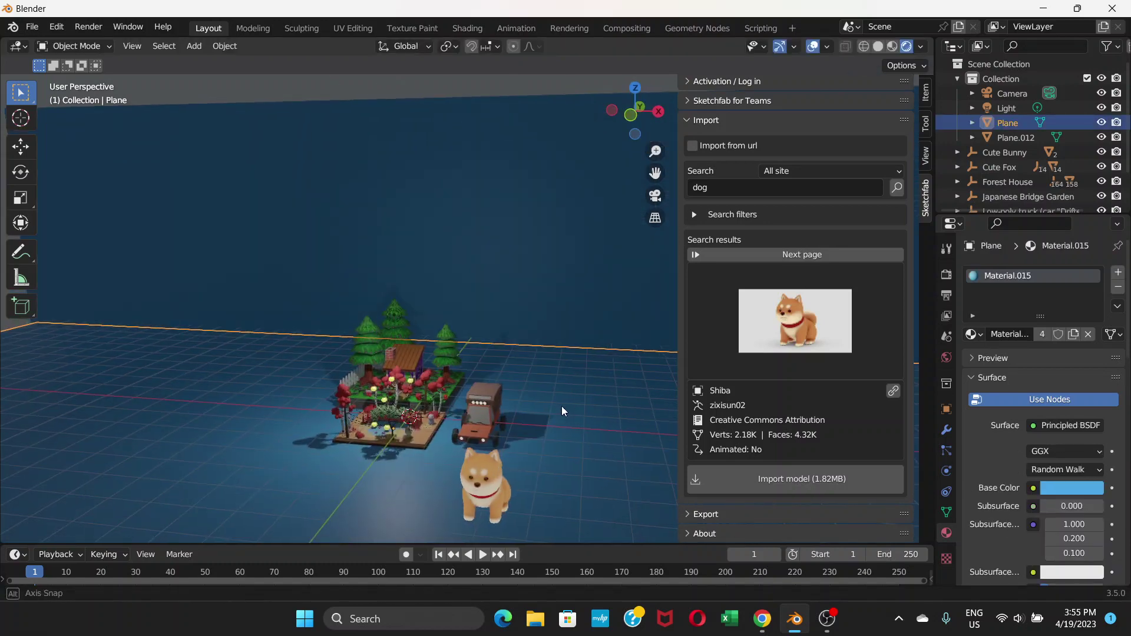
{"action": "left_click", "coordinate": [483, 408]}
{"action": "middle_click_drag", "start_coordinate": [482, 407], "coordinate": [481, 407]}
{"action": "left_click", "coordinate": [483, 406]}
{"action": "left_click", "coordinate": [430, 365]}
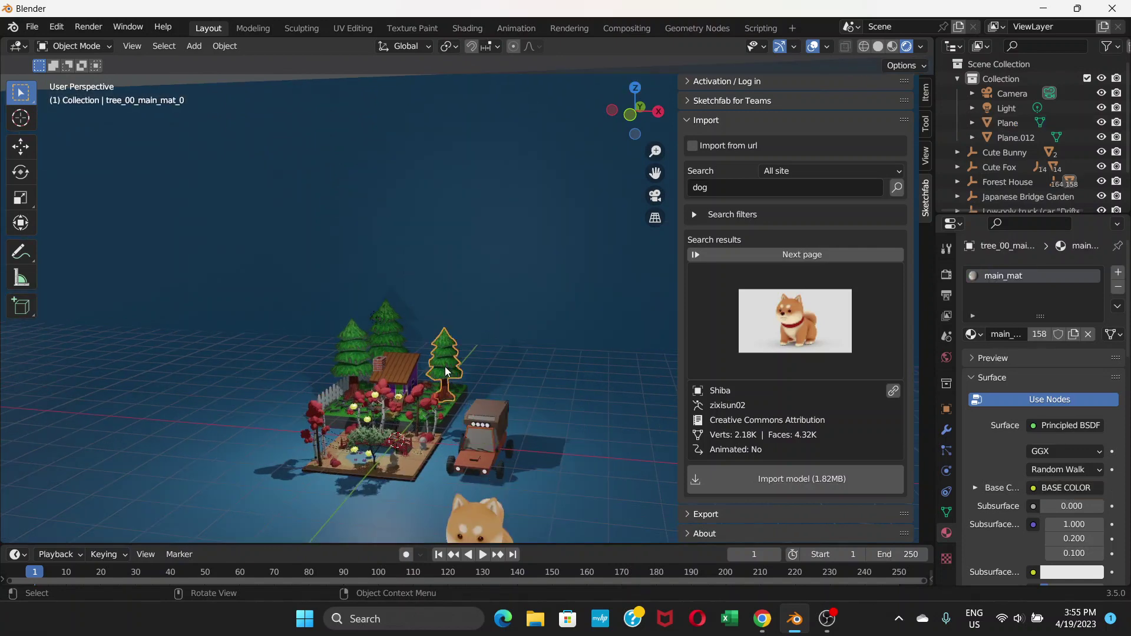
{"action": "left_click", "coordinate": [389, 345]}
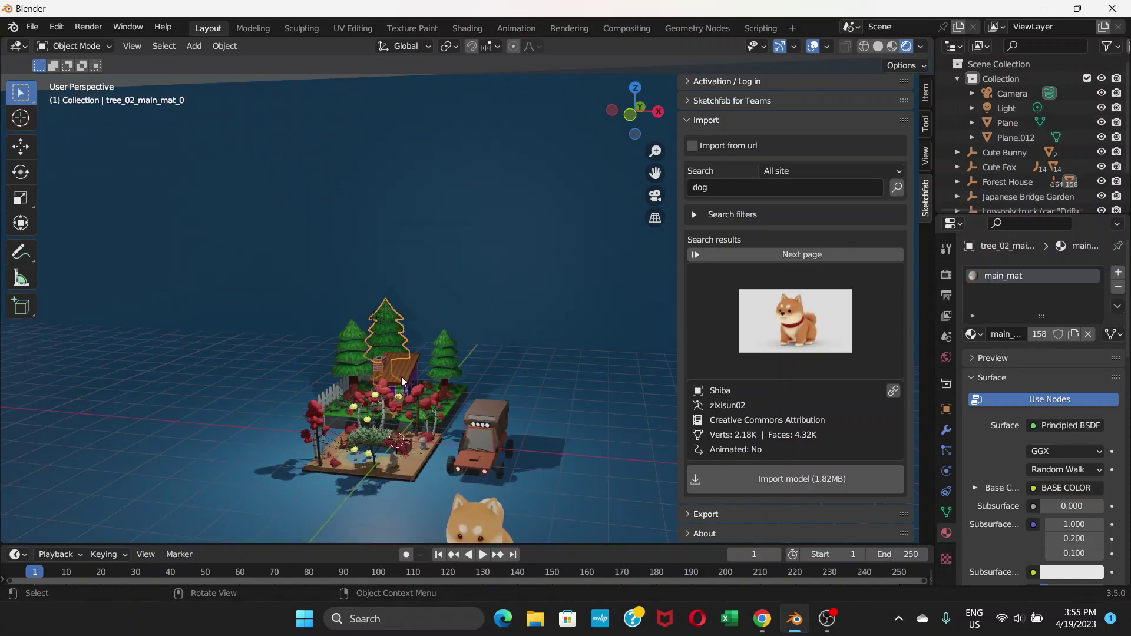
Step: Examine the scene with the Shiba, truck, garden and forest house from several angles and distances
{"action": "middle_click_drag", "start_coordinate": [401, 377], "coordinate": [423, 353]}
{"action": "middle_click_drag", "start_coordinate": [434, 404], "coordinate": [397, 401]}
{"action": "scroll", "coordinate": [397, 400], "scroll_direction": "down", "scroll_amount": 2}
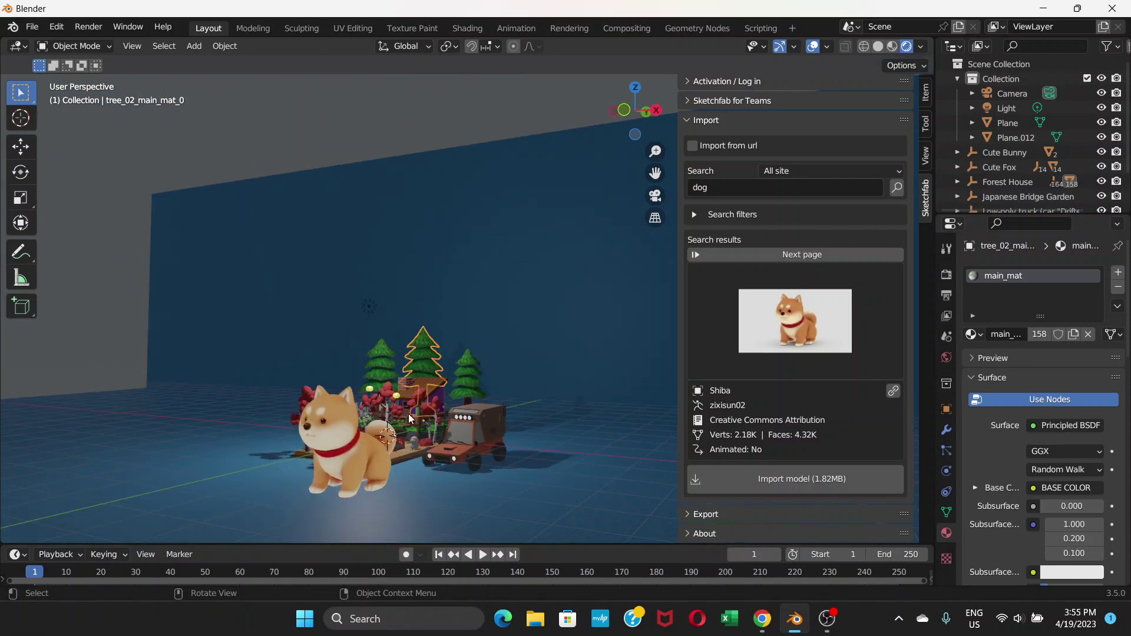
{"action": "middle_click_drag", "start_coordinate": [407, 415], "coordinate": [419, 435]}
{"action": "scroll", "coordinate": [397, 421], "scroll_direction": "up", "scroll_amount": 2}
{"action": "scroll", "coordinate": [398, 417], "scroll_direction": "down", "scroll_amount": 2}
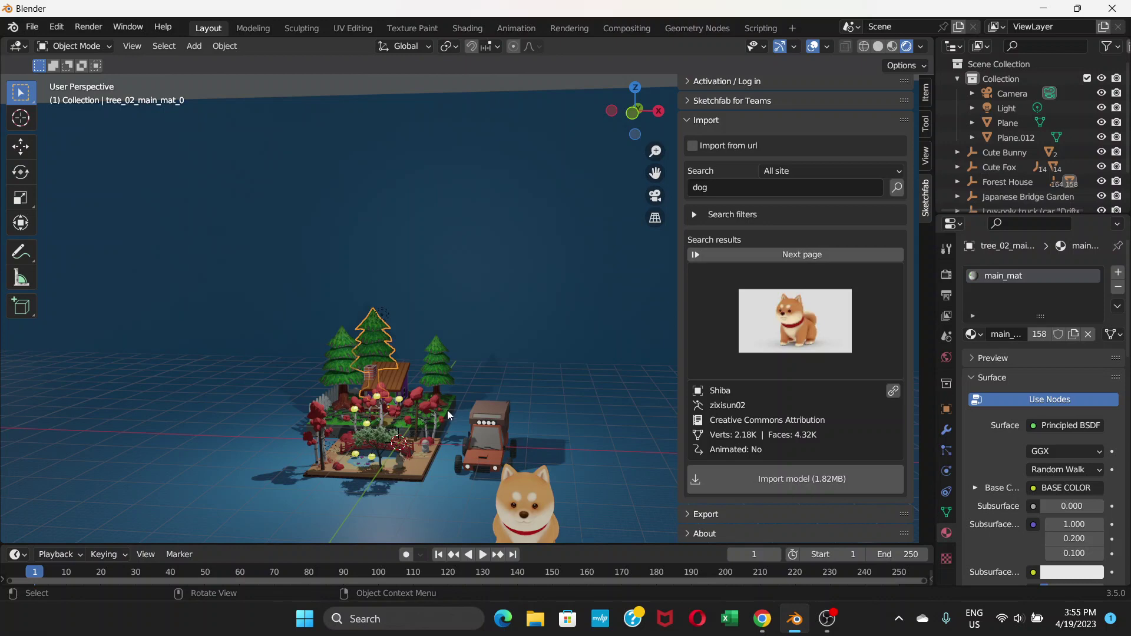
{"action": "middle_click_drag", "start_coordinate": [456, 401], "coordinate": [441, 411]}
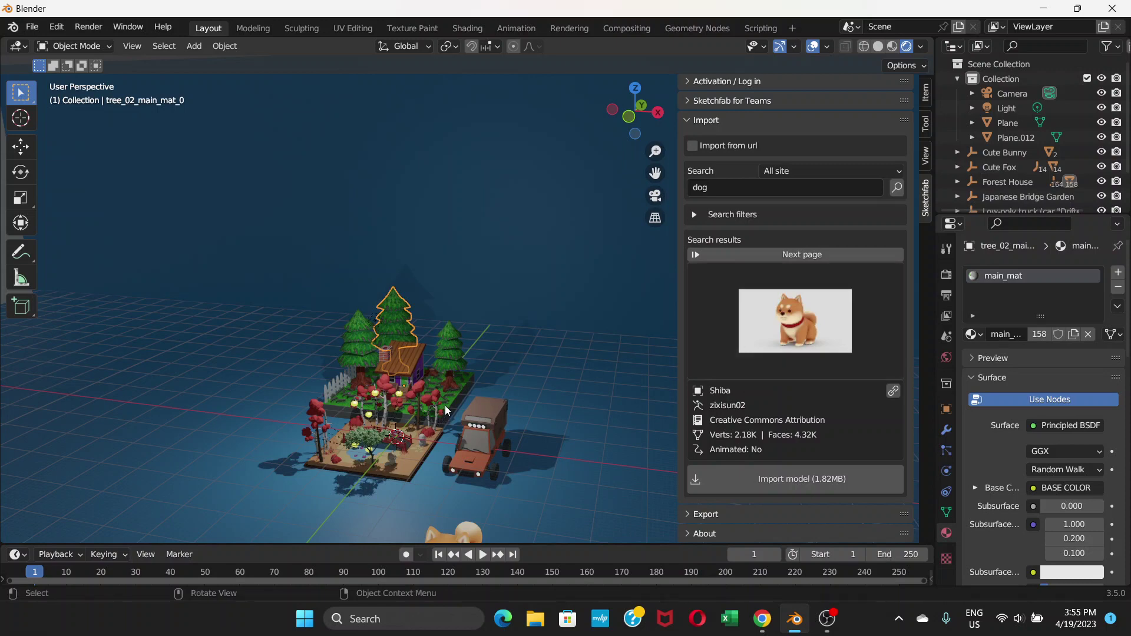
{"action": "mouse_move", "coordinate": [444, 392]}
{"action": "middle_mouse_down"}
{"action": "mouse_move", "coordinate": [463, 381]}
{"action": "mouse_move", "coordinate": [431, 387]}
{"action": "middle_mouse_up"}
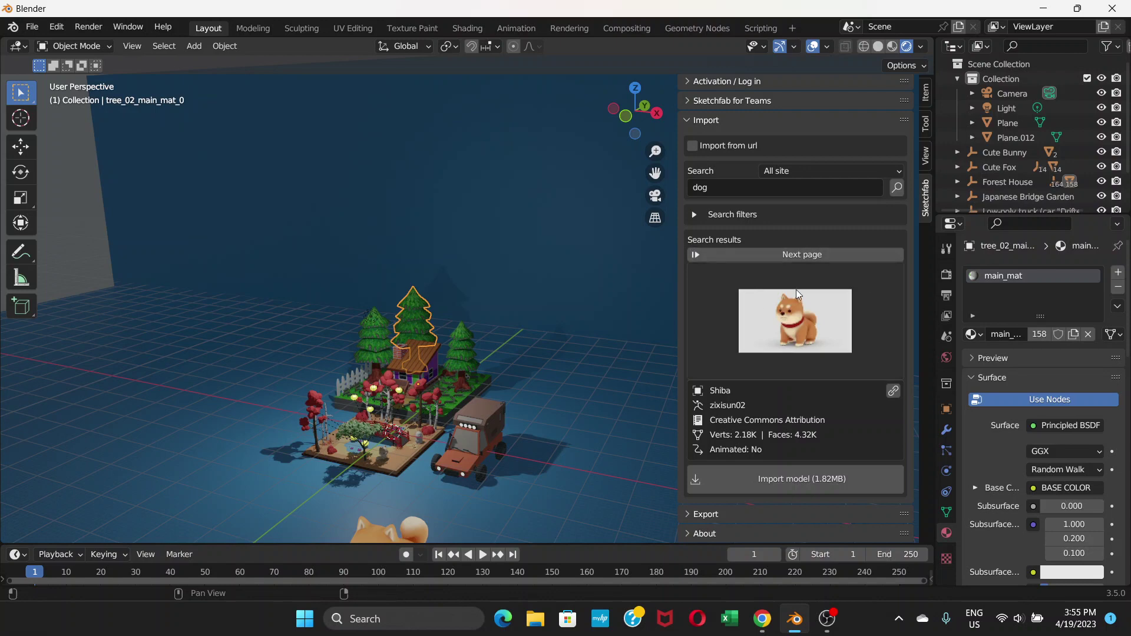
{"action": "middle_click_drag", "start_coordinate": [526, 310], "coordinate": [466, 421]}
{"action": "scroll", "coordinate": [474, 410], "scroll_direction": "up", "scroll_amount": 5}
{"action": "scroll", "coordinate": [476, 405], "scroll_direction": "down", "scroll_amount": 7}
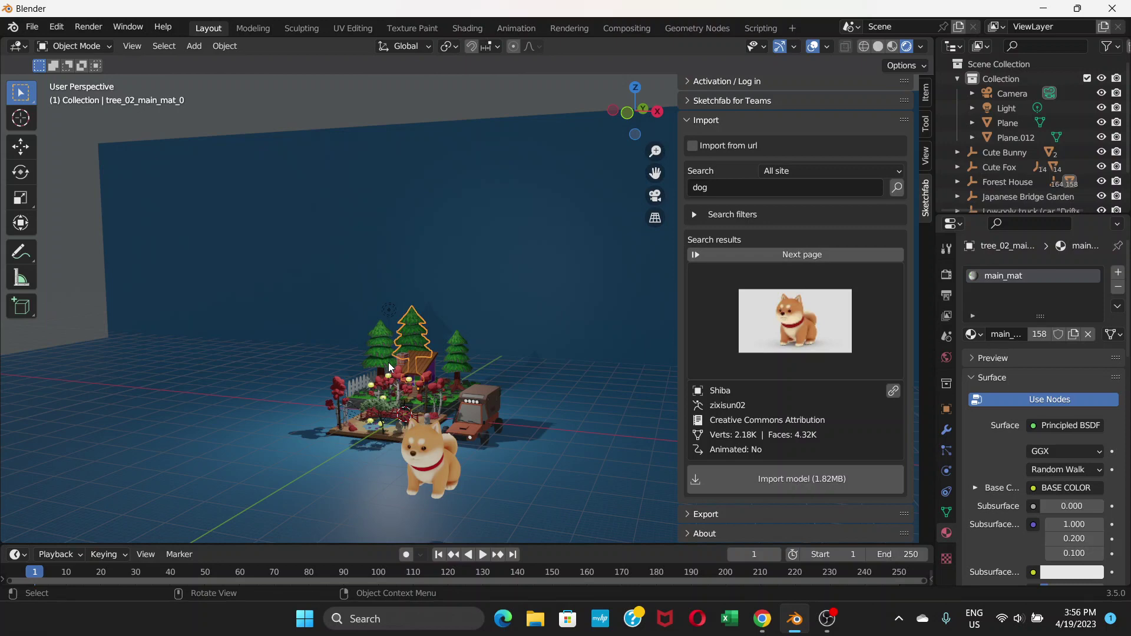
{"action": "middle_click_drag", "start_coordinate": [388, 363], "coordinate": [421, 351]}
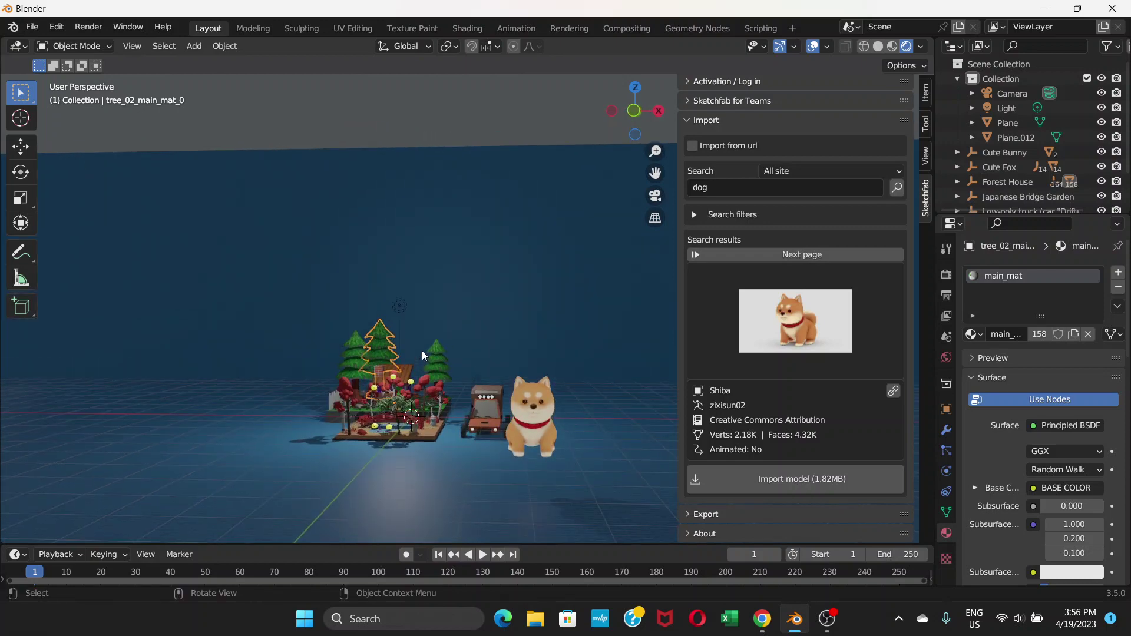